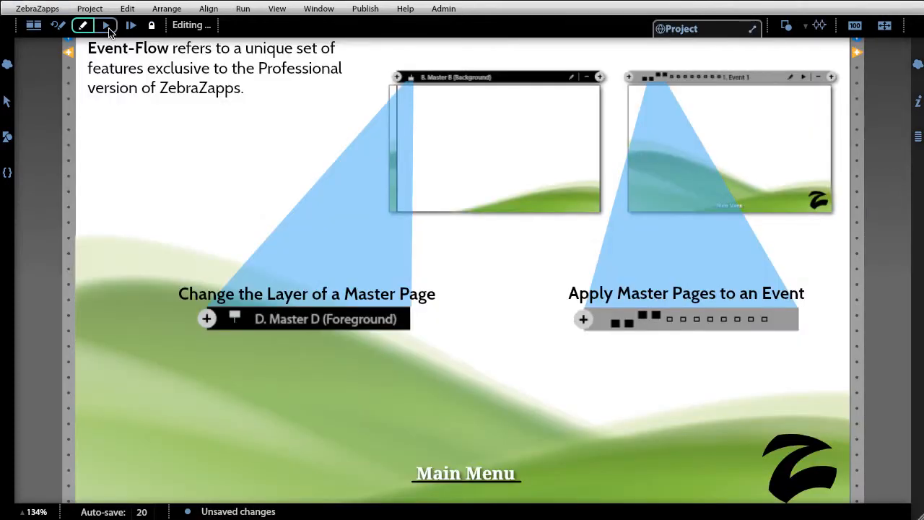
Run the project and try the interactive samples: the 2012 Sales marker, the Receiving answer, and the green targets in the aircraft cabin
left_click(106, 25)
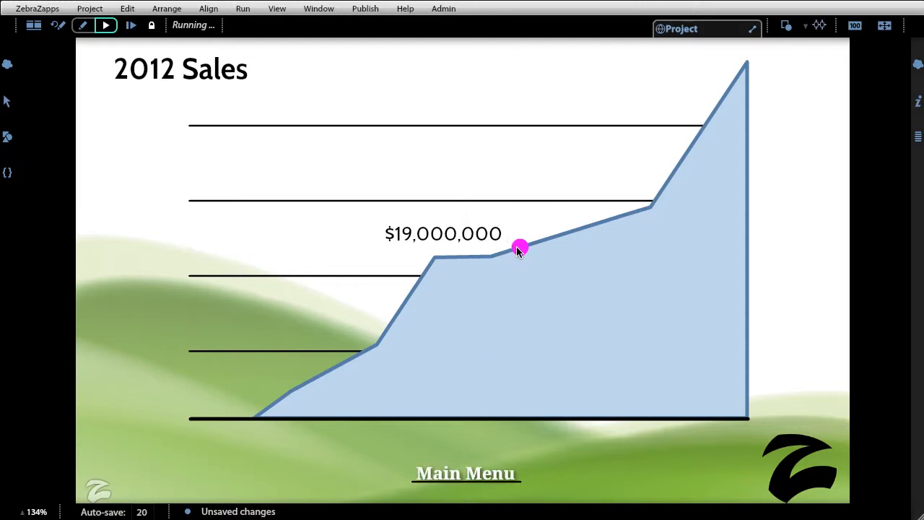
left_click_drag(520, 248, 652, 218)
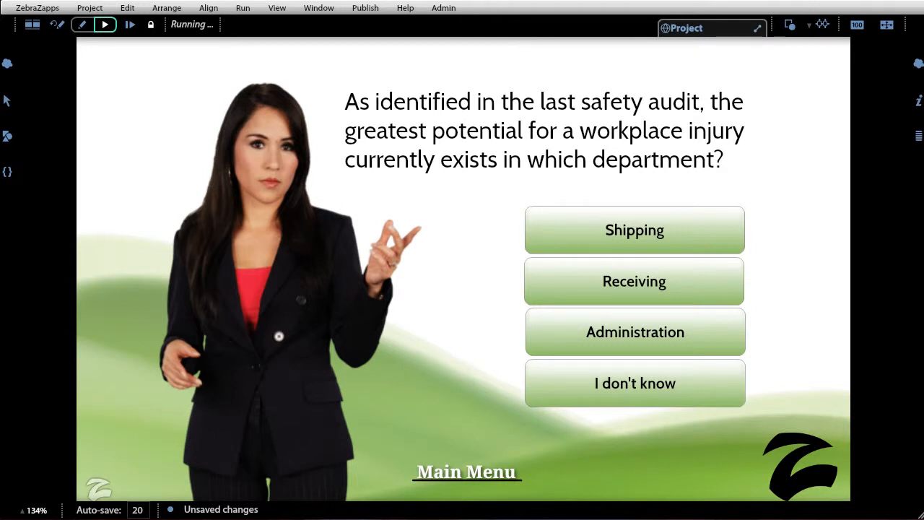
left_click(596, 288)
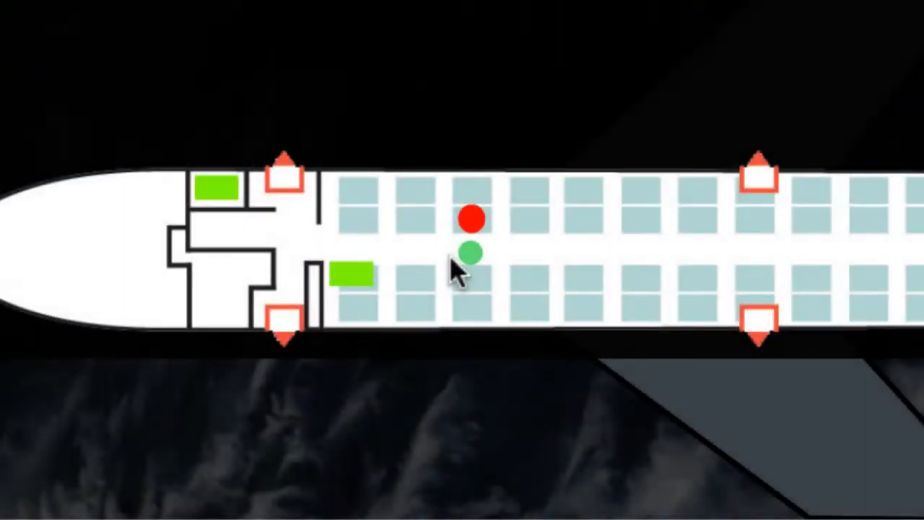
left_click(353, 276)
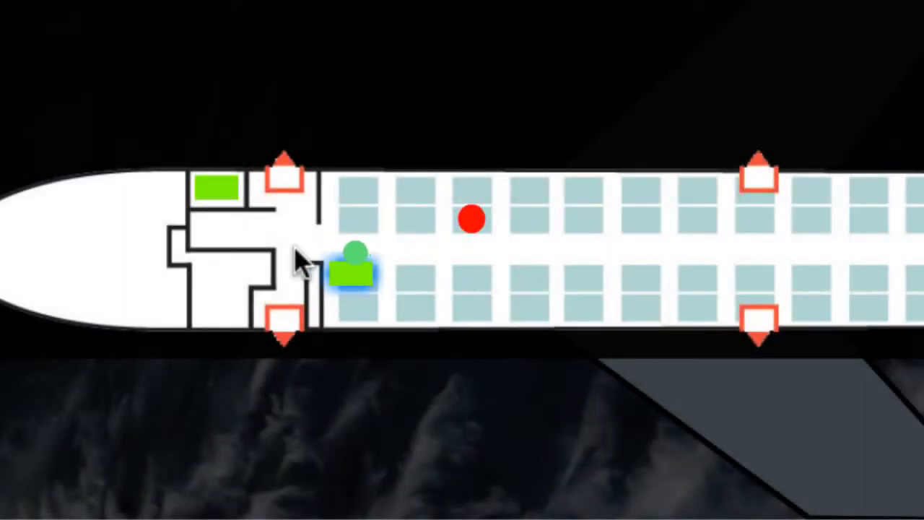
left_click(226, 191)
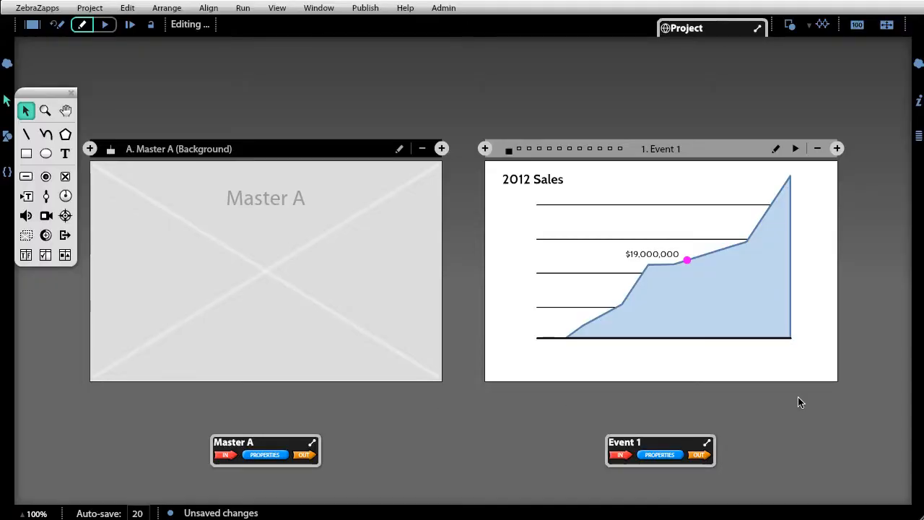
Add a new event after the 2012 Sales event and paste the copied safety-audit question content into it
left_click(837, 148)
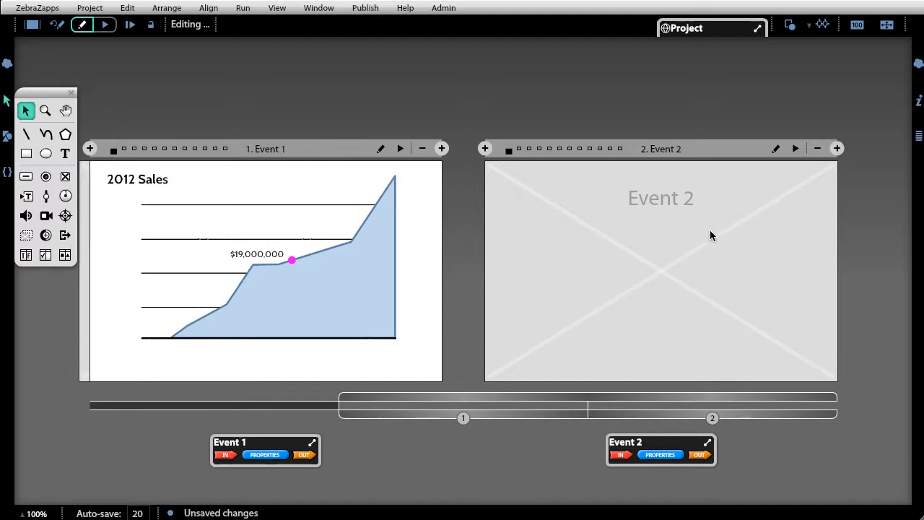
double_click(676, 273)
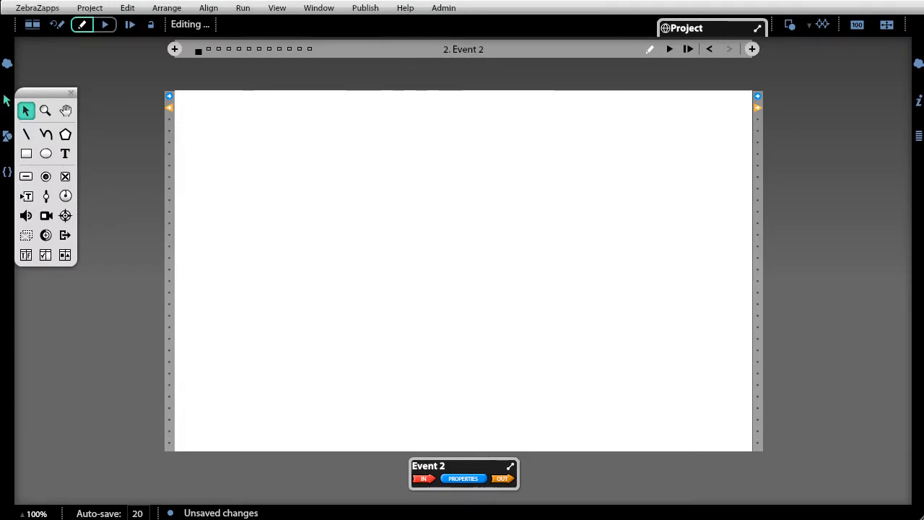
key("ctrl+v")
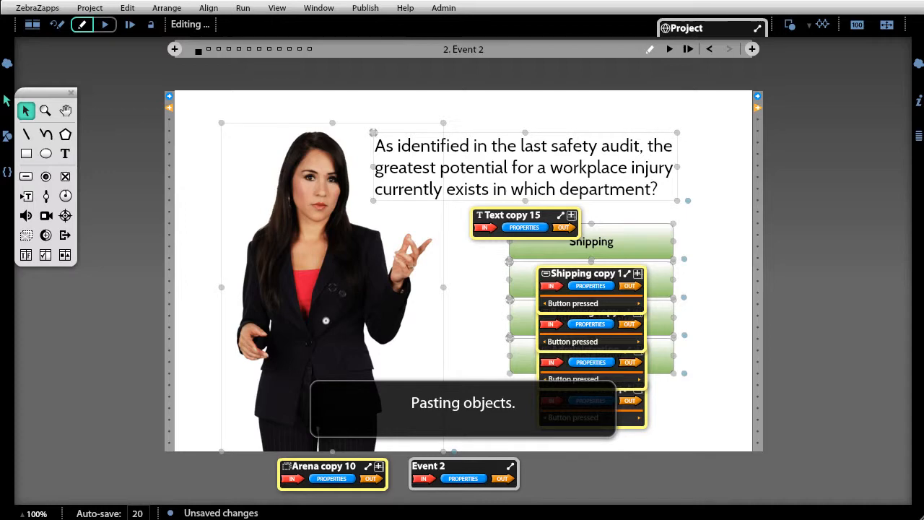
left_click(777, 255)
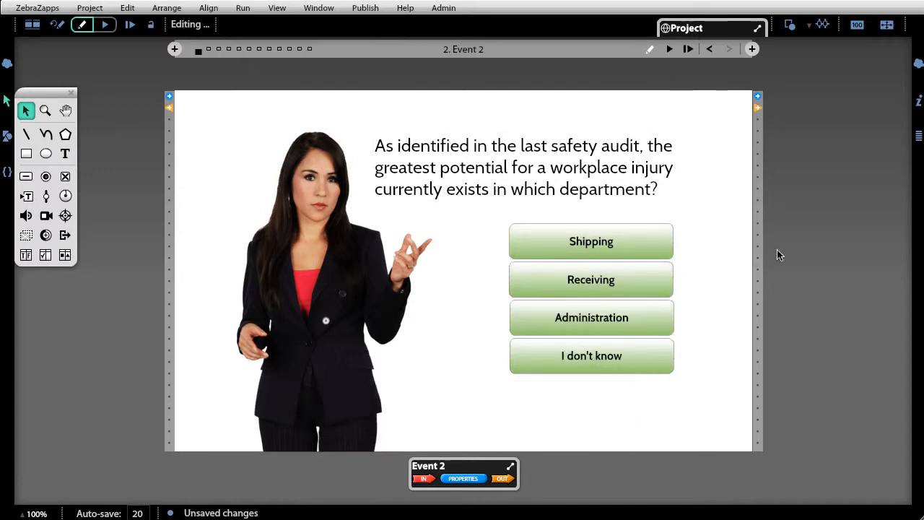
Insert a new event before the 2012 Sales event and add the text "What is Event Flow?" near its upper-left corner
left_click(30, 25)
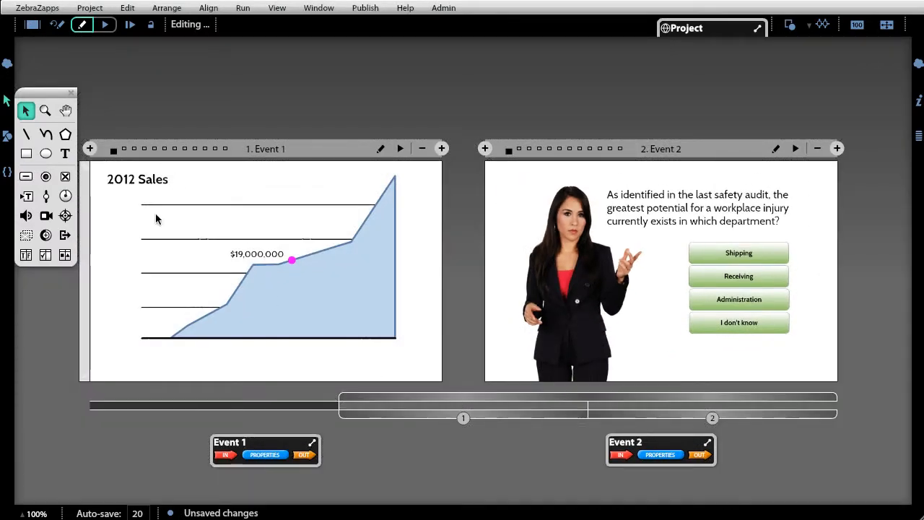
left_click(90, 148)
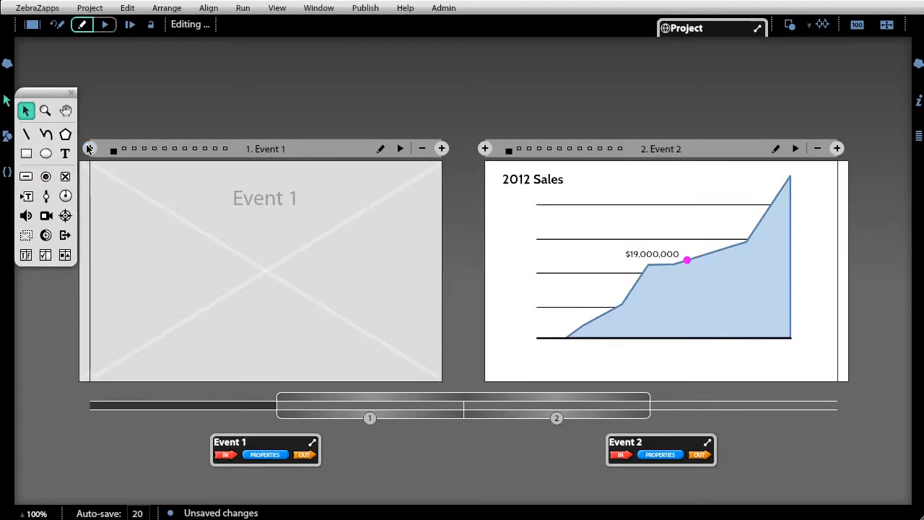
mouse_move(387, 400)
left_mouse_down()
mouse_move(619, 399)
mouse_move(384, 402)
left_mouse_up()
double_click(350, 320)
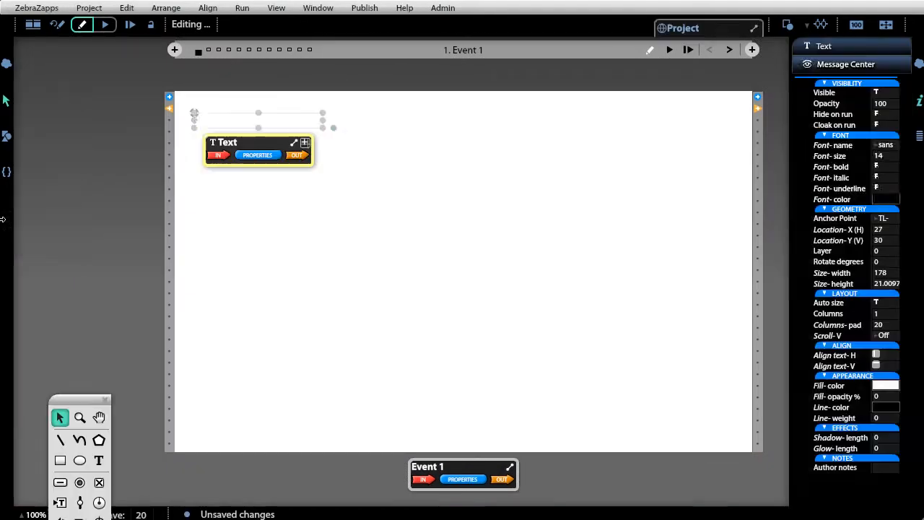
type("What is Event")
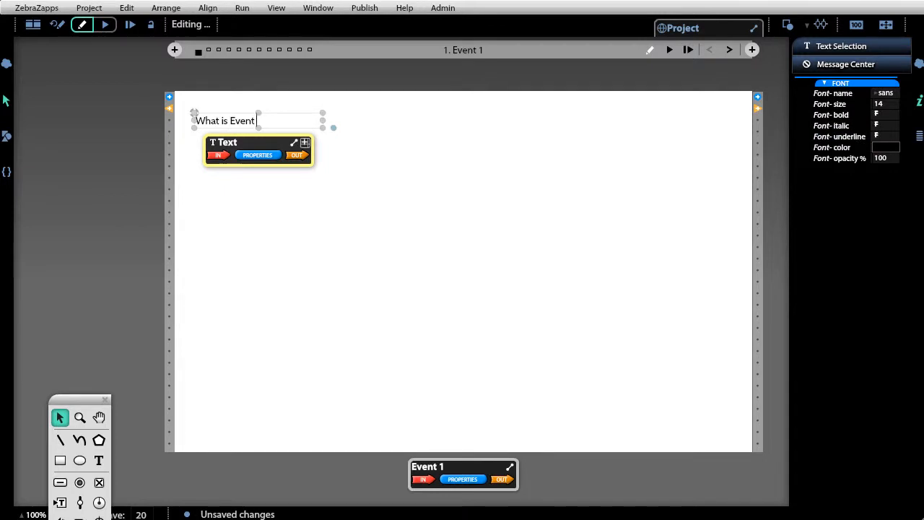
type(" Flow?")
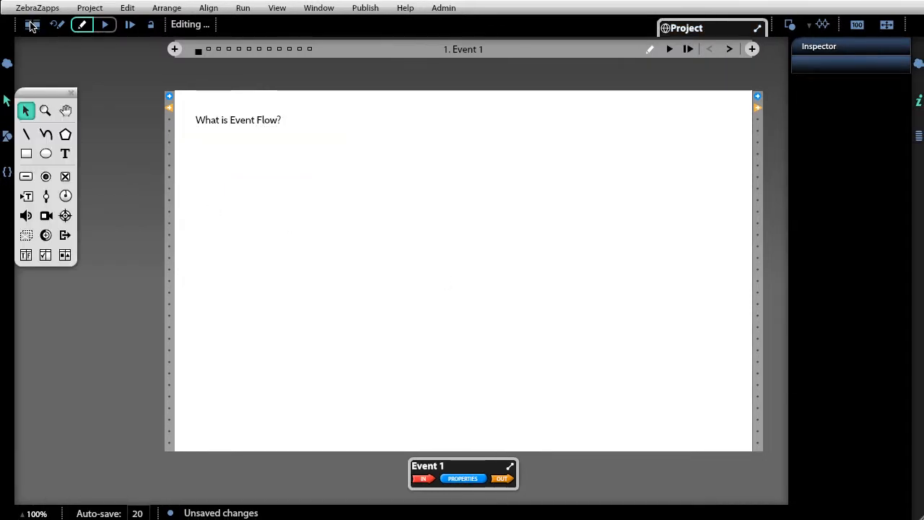
Add a new event after the safety-audit question event and enter the text "Next Slid" near its upper-left corner
left_click(31, 25)
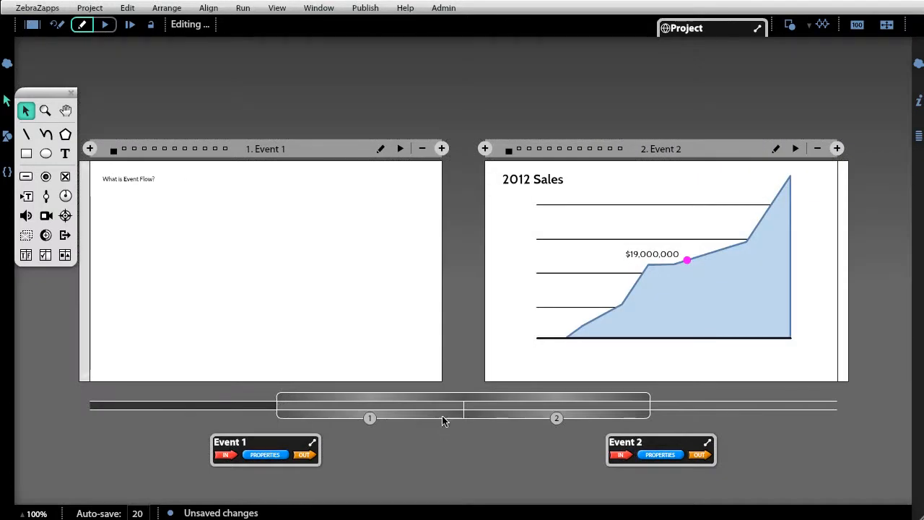
left_click_drag(444, 402, 477, 401)
double_click(648, 320)
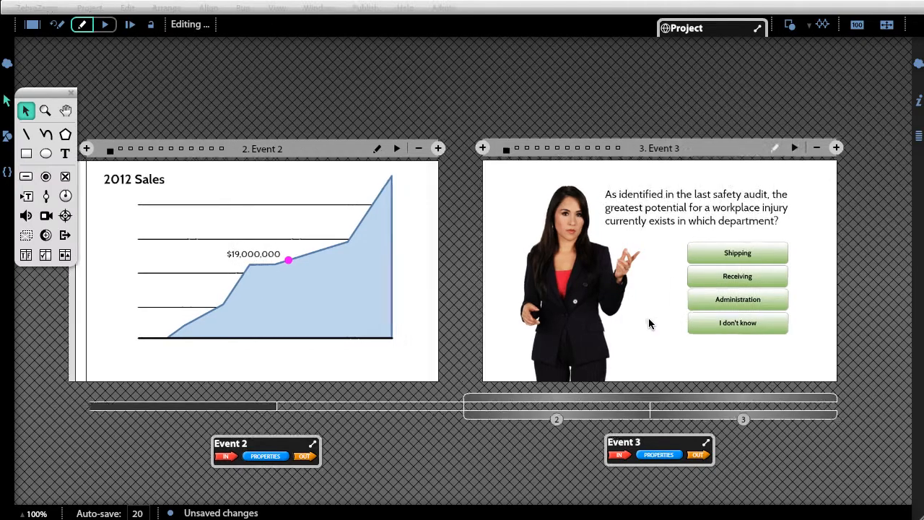
key("super+a")
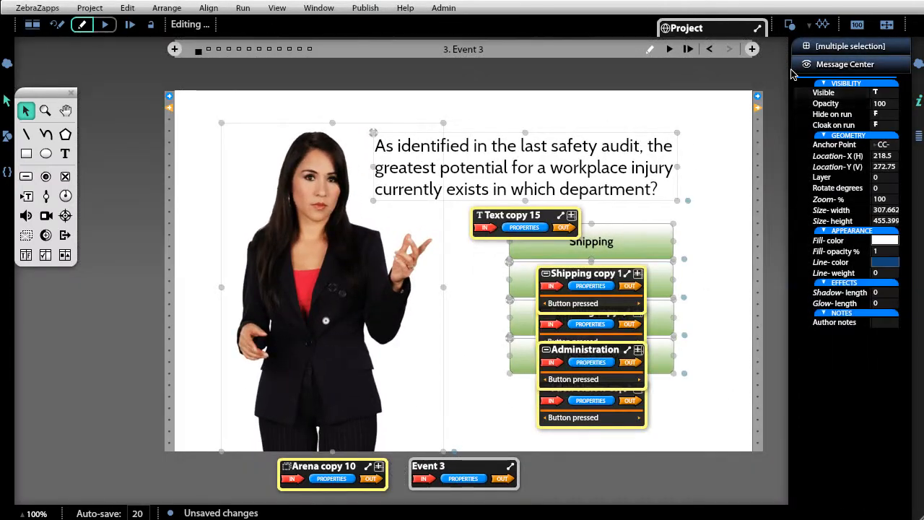
left_click(751, 49)
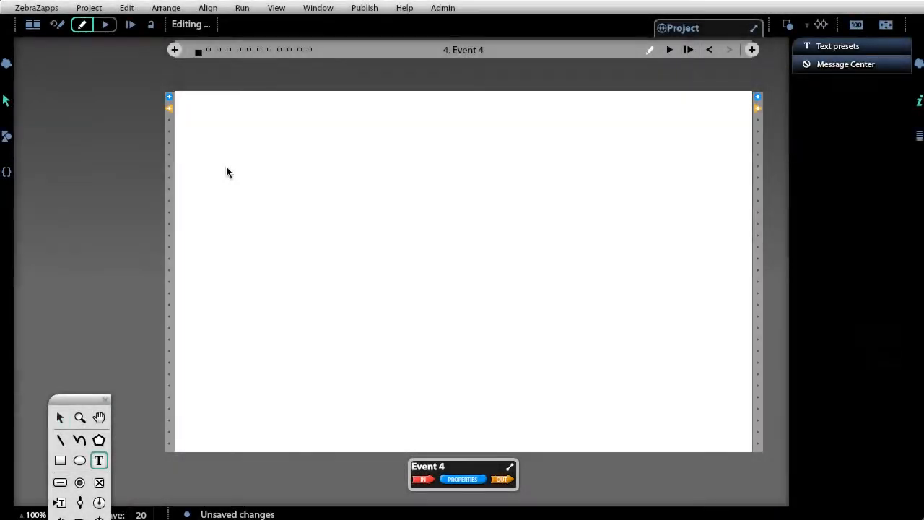
left_click_drag(208, 108, 352, 124)
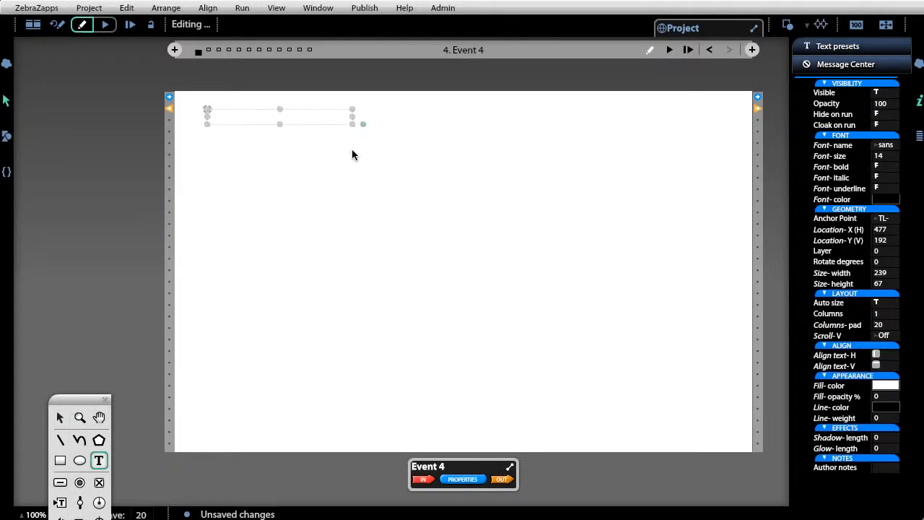
type("Next S")
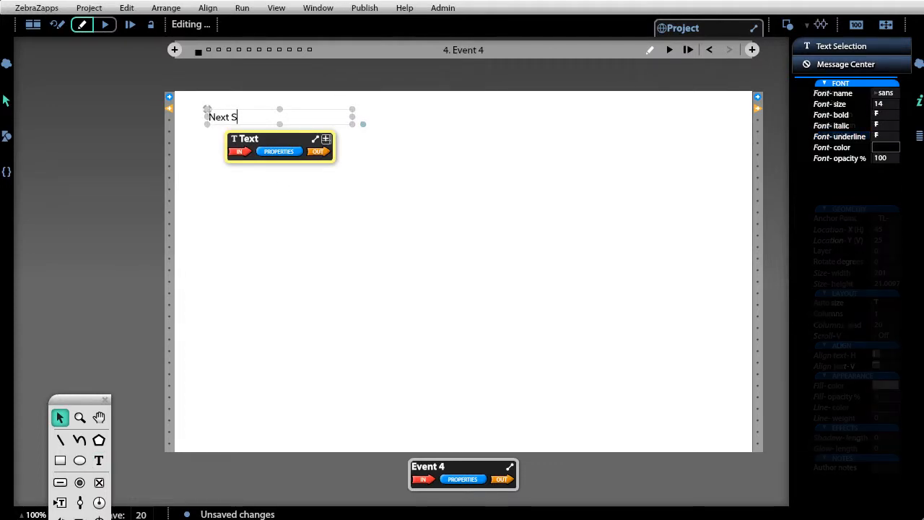
type("lid")
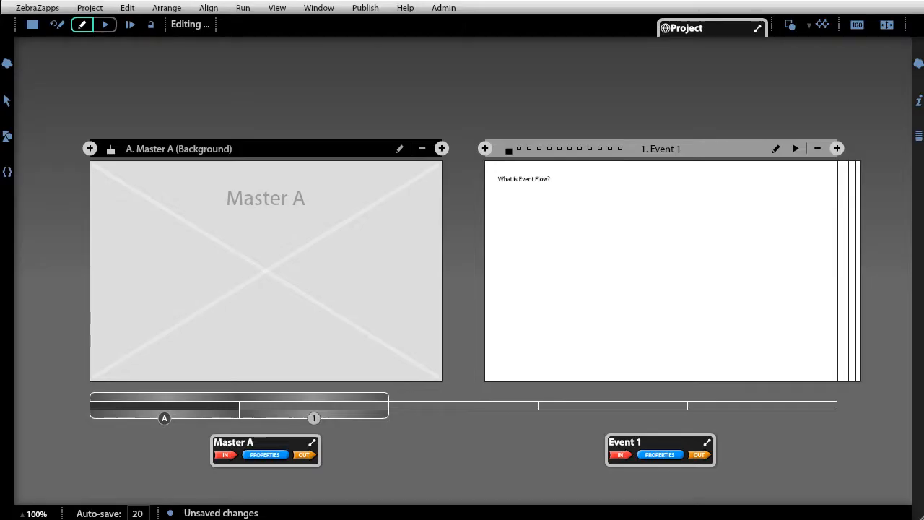
Place basicslide.png on Master A so that it fills the page, centred at X 400, Y 200
double_click(206, 246)
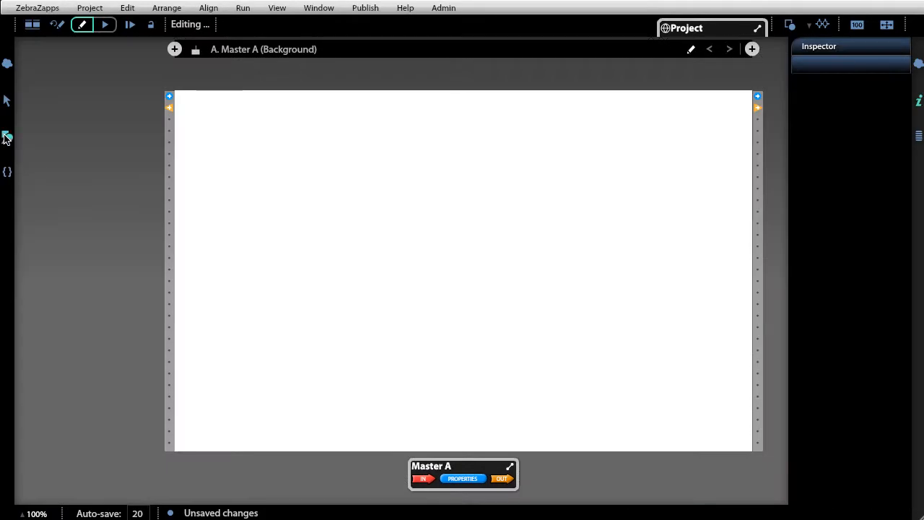
left_click(6, 137)
left_click_drag(70, 120, 507, 305)
left_click_drag(662, 448, 657, 422)
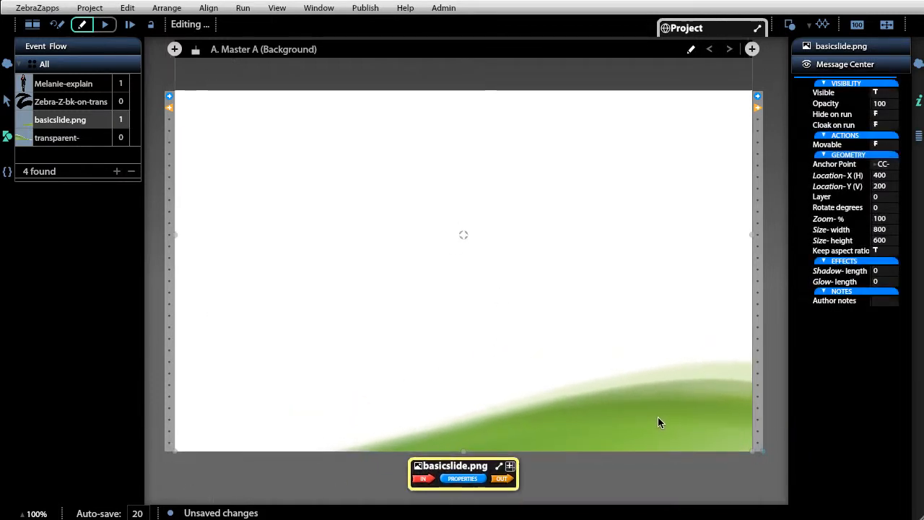
left_click(169, 60)
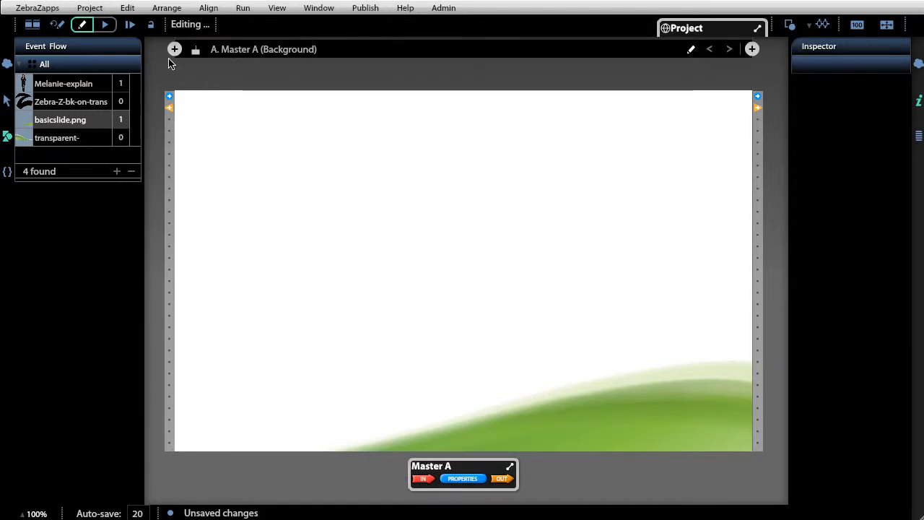
Insert a new master page before the existing one and place transparent-slide.png along its lower edge, at X 399, Y 356
left_click(172, 48)
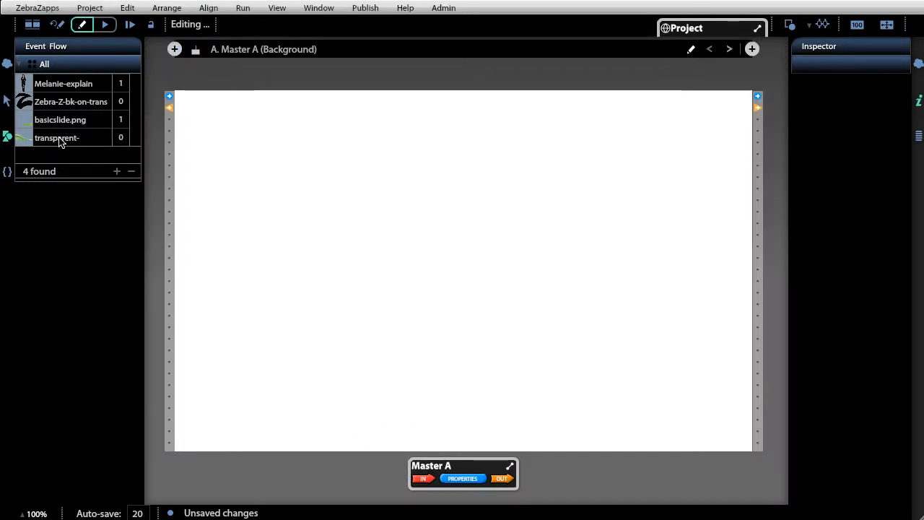
left_click_drag(62, 138, 323, 336)
left_click_drag(419, 371, 418, 379)
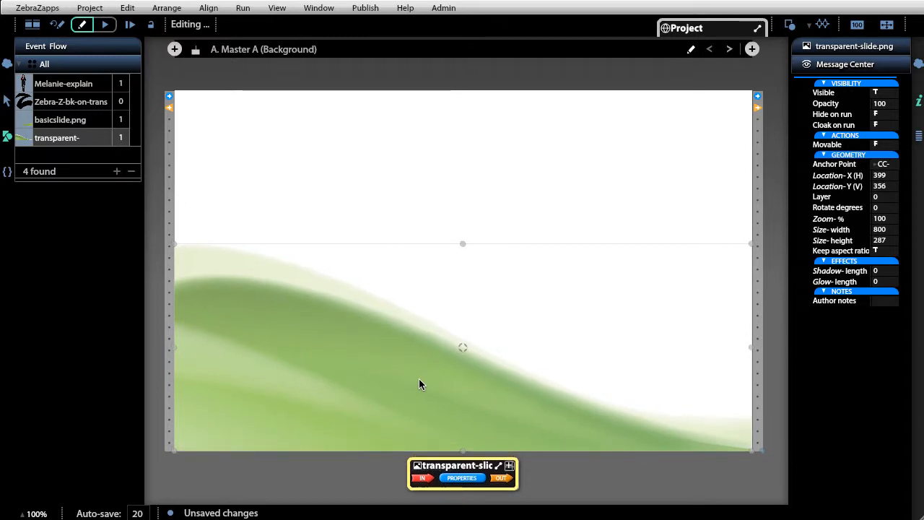
Add a third master page after Master B and switch its layer to Foreground
left_click(37, 26)
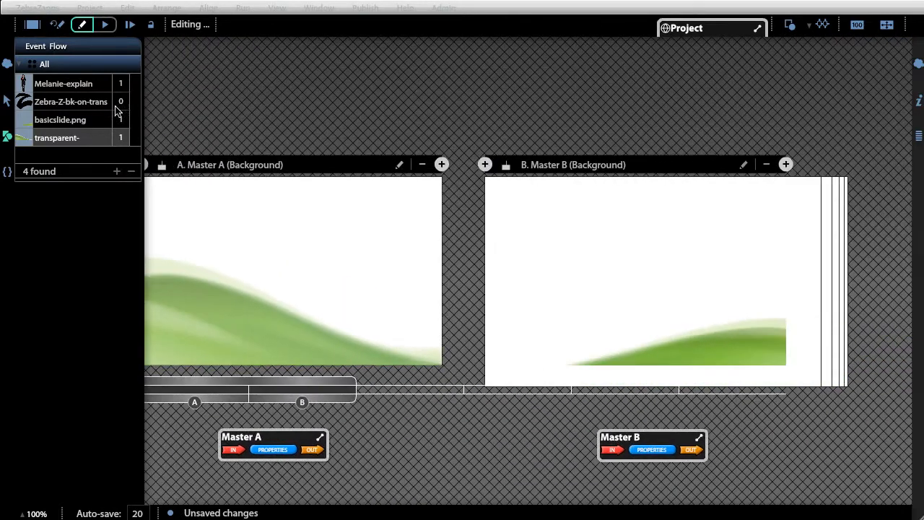
left_click_drag(322, 384, 372, 400)
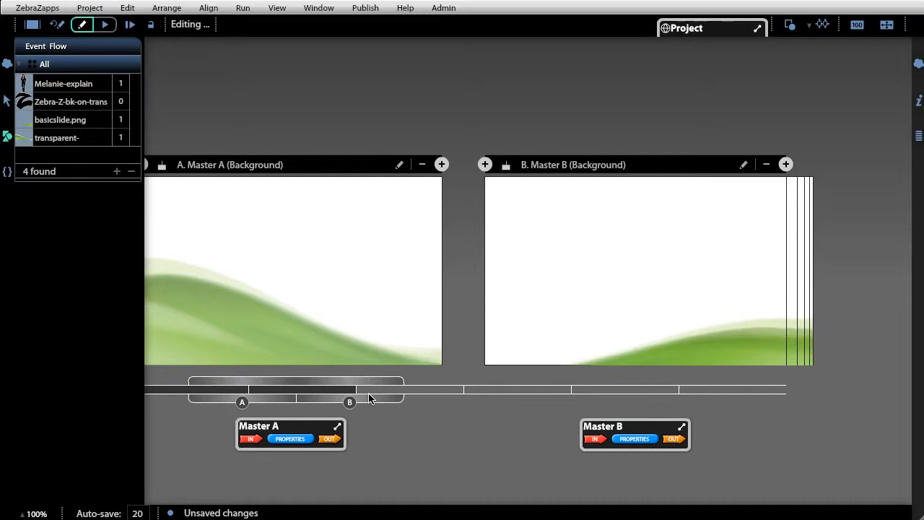
left_click(786, 165)
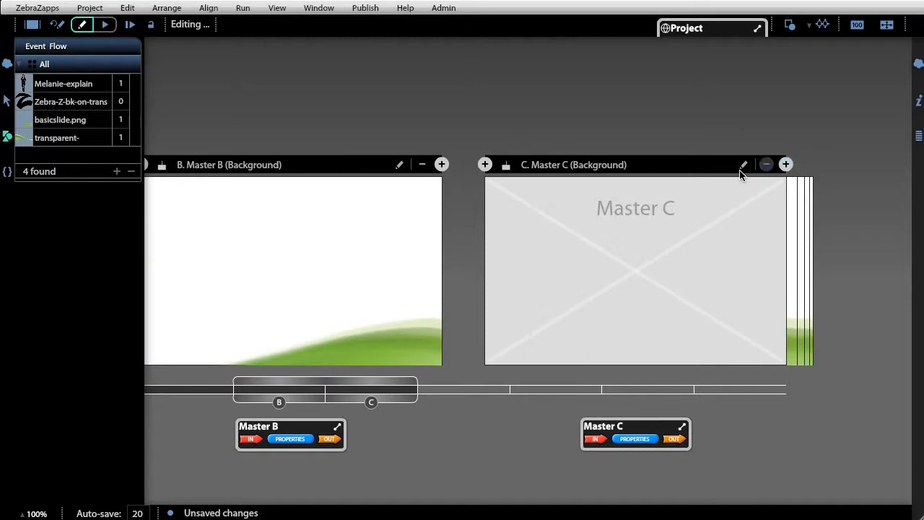
left_click(507, 167)
Draw a rectangle about 220 by 298 in the middle of Master C and set its corner radius to 13
double_click(561, 248)
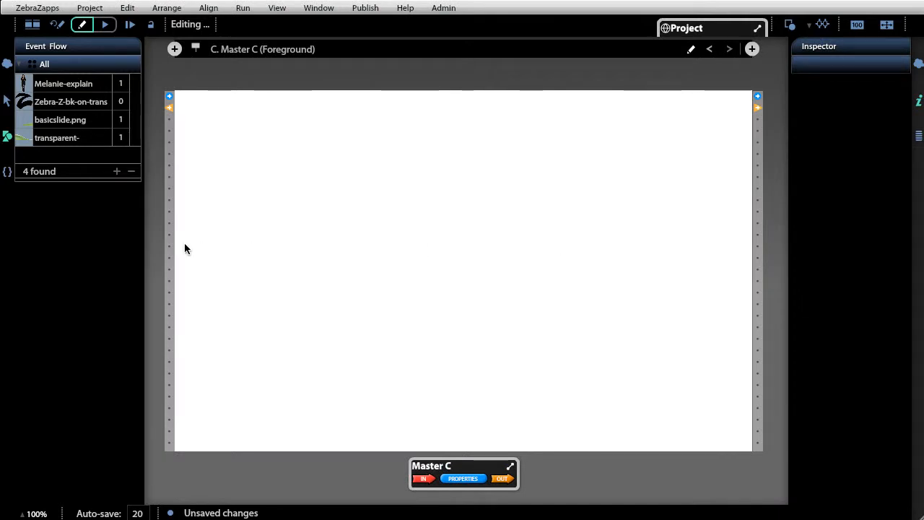
left_click(8, 102)
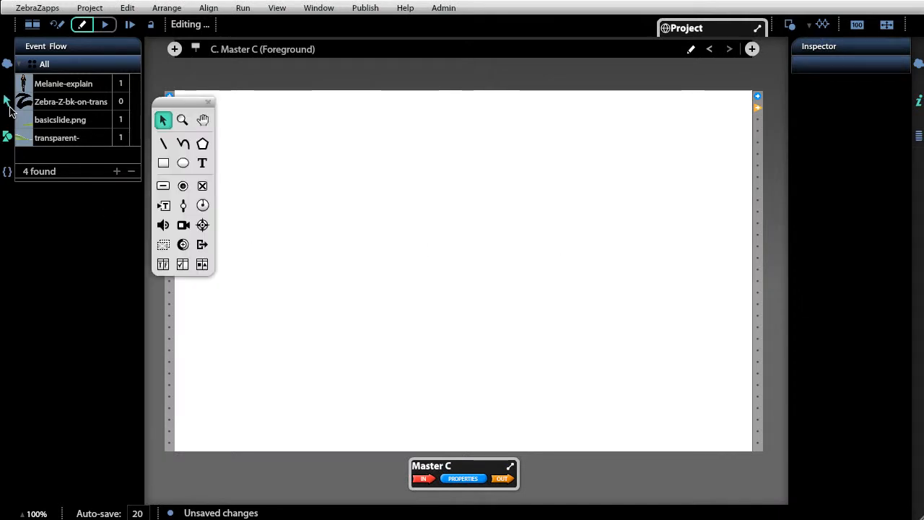
left_click(163, 163)
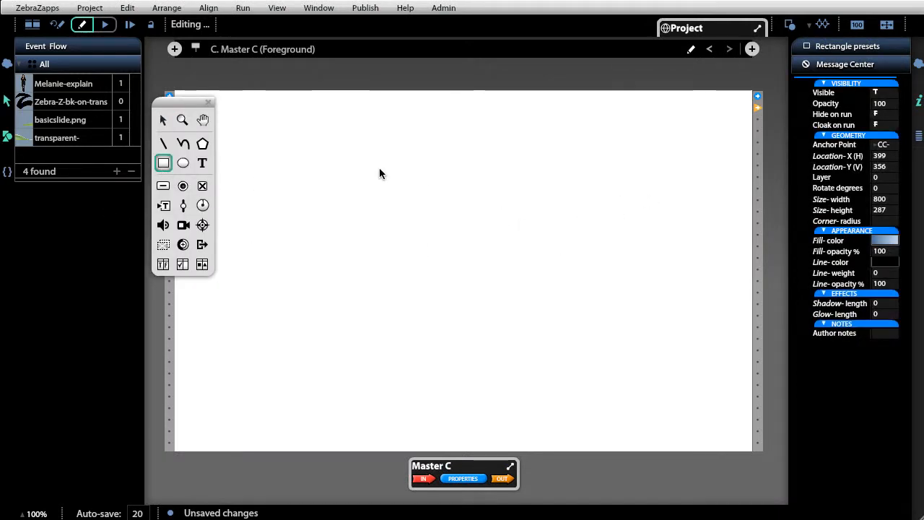
mouse_move(379, 168)
left_mouse_down()
mouse_move(544, 372)
mouse_move(538, 382)
left_mouse_up()
left_click(881, 221)
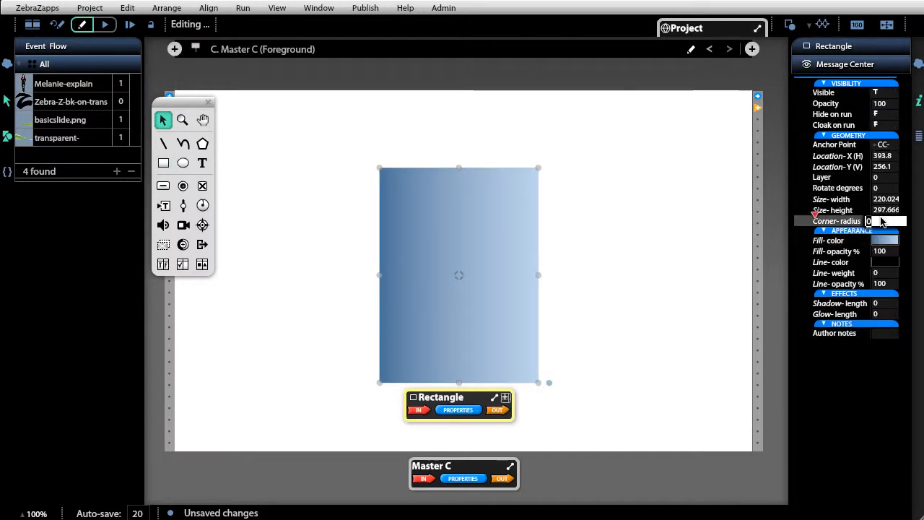
type("13")
key("Return")
Change the rectangle's fill to a solid dark green, 558800
left_click(885, 240)
left_click(783, 312)
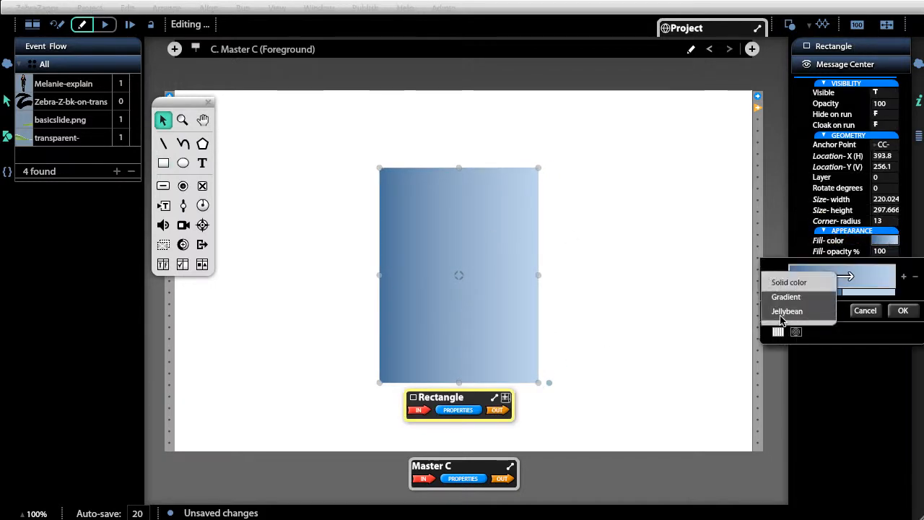
left_click(789, 282)
left_click_drag(822, 370, 815, 386)
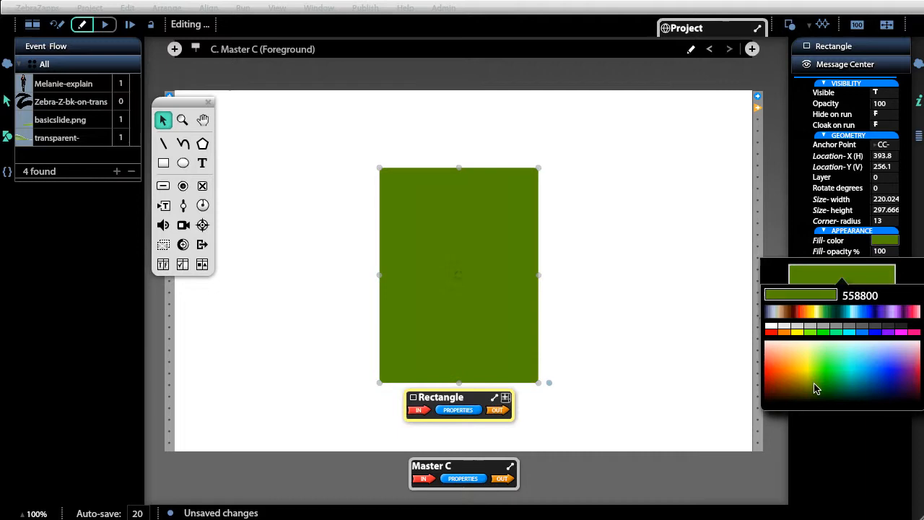
left_click(676, 236)
Draw a push button inside the green rectangle on Master C
left_click(163, 185)
mouse_move(388, 214)
left_mouse_down()
mouse_move(529, 249)
mouse_move(497, 271)
left_mouse_up()
left_click_drag(498, 271, 498, 351)
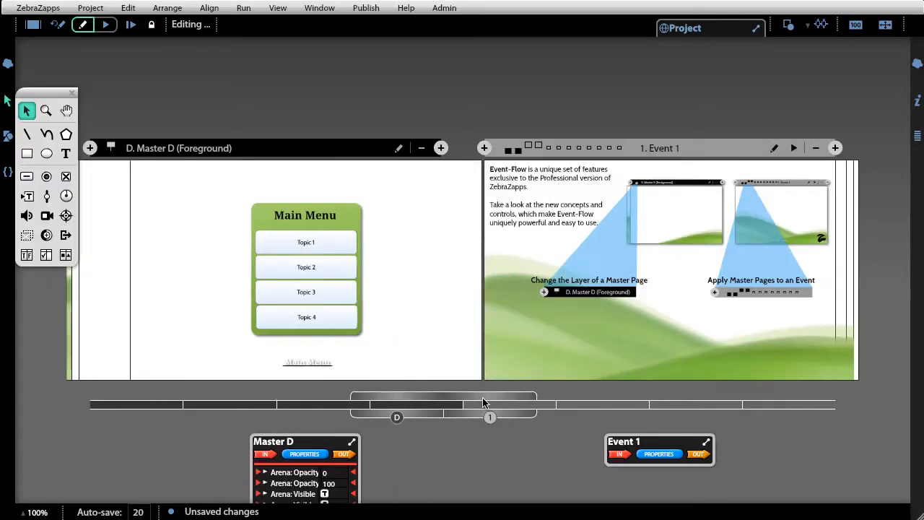
Apply background Masters A and B and foreground Masters C and D to Event 4
left_click(846, 392)
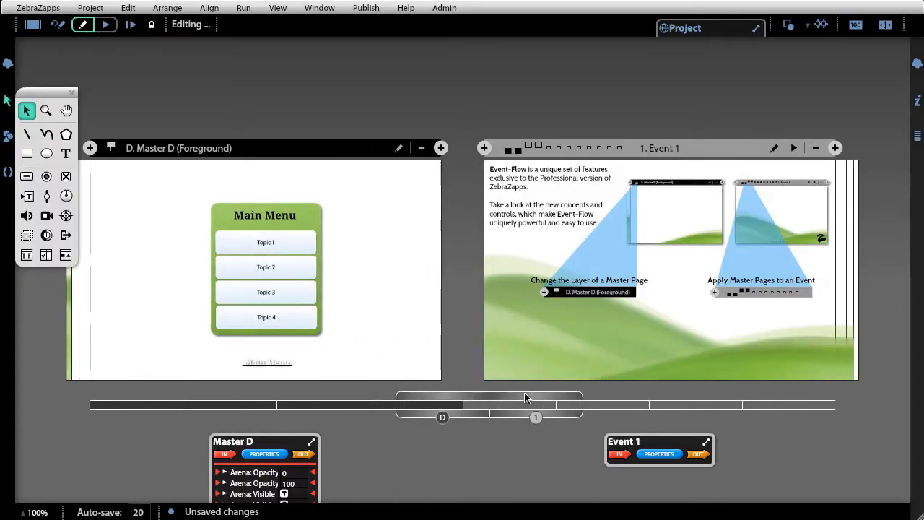
left_click(518, 151)
left_click(509, 152)
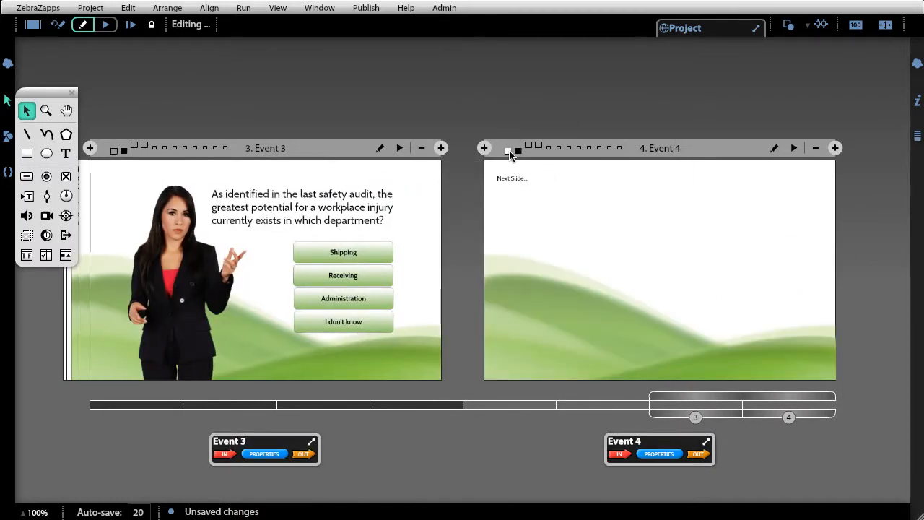
left_click(528, 148)
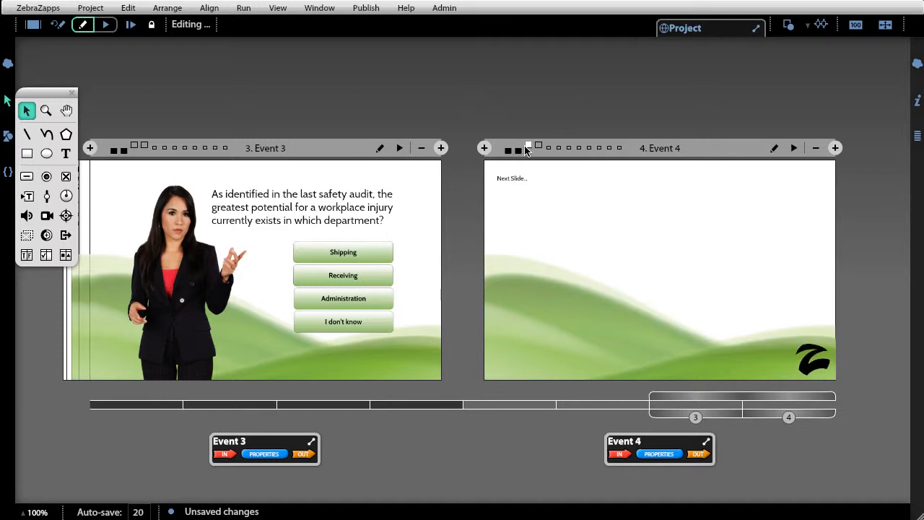
left_click(539, 147)
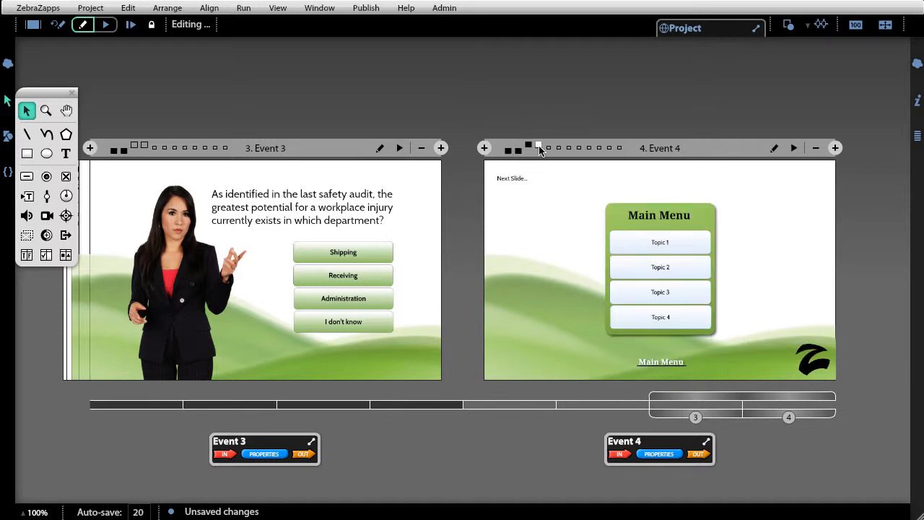
Apply foreground Masters C and D to Event 3, Event 2 and Event 1
left_click_drag(677, 401, 594, 401)
left_click(539, 147)
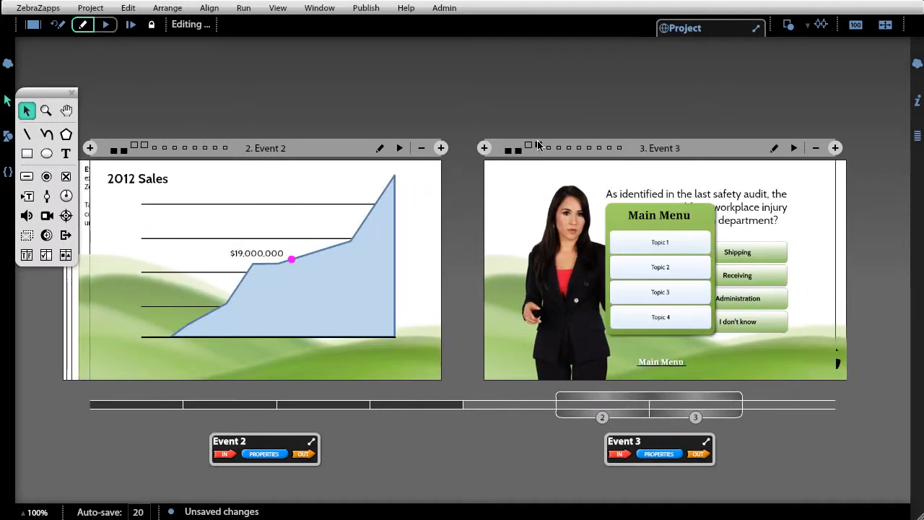
left_click_drag(588, 396, 530, 400)
left_click(538, 149)
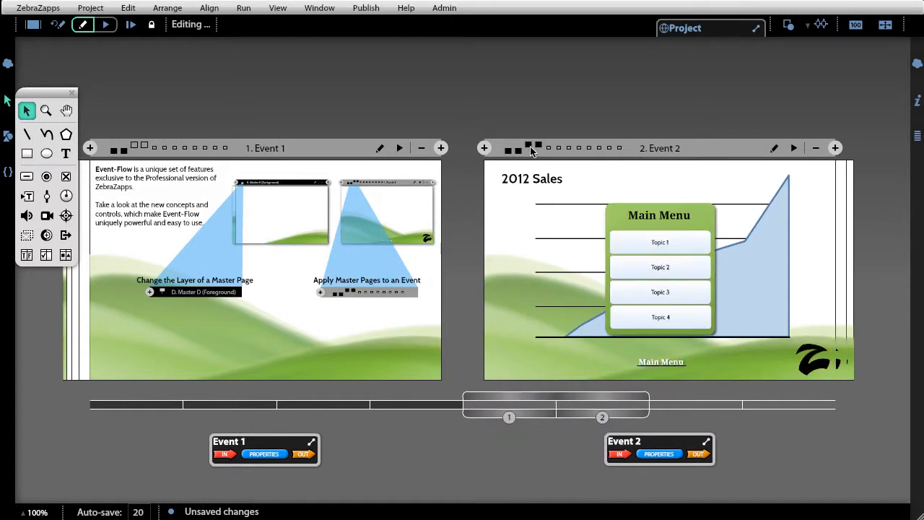
left_click(143, 146)
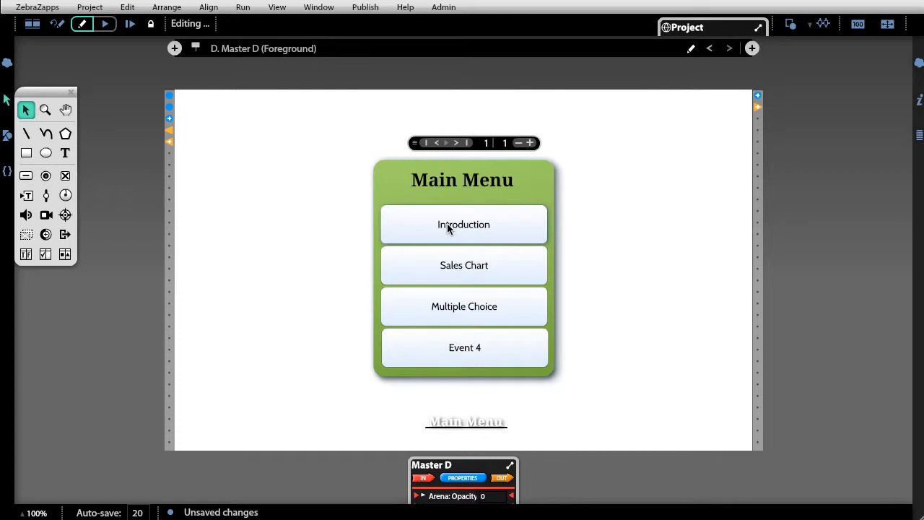
Wire the Introduction button's Button pressed output to a project Go-event and set its event name to Introduction
left_click(447, 223)
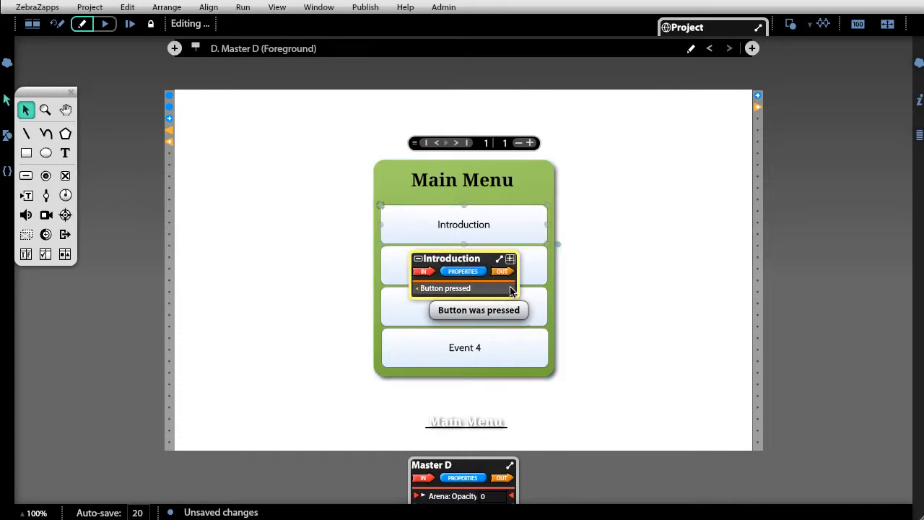
left_click_drag(510, 290, 683, 78)
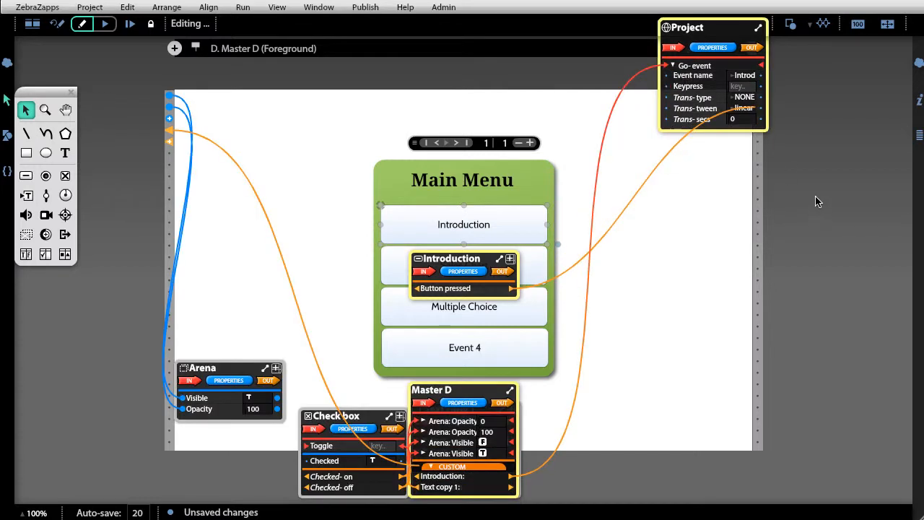
left_click(746, 77)
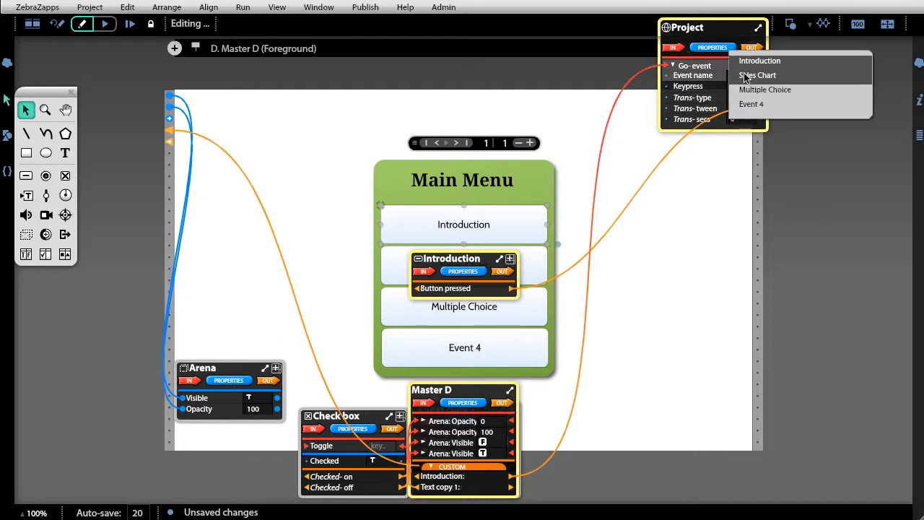
left_click(842, 64)
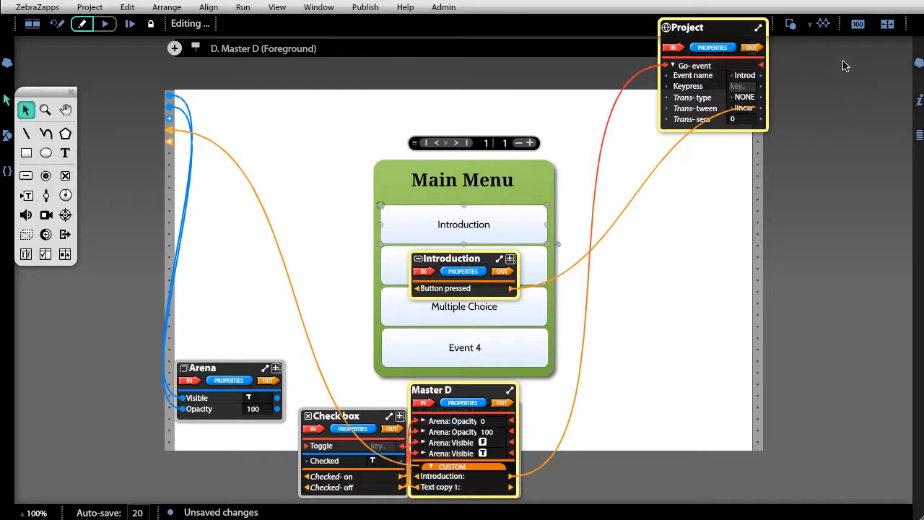
left_click(846, 67)
Wire the Sales Chart button's Button pressed output to a new project Go-event with the event name Sales Chart
left_click(491, 273)
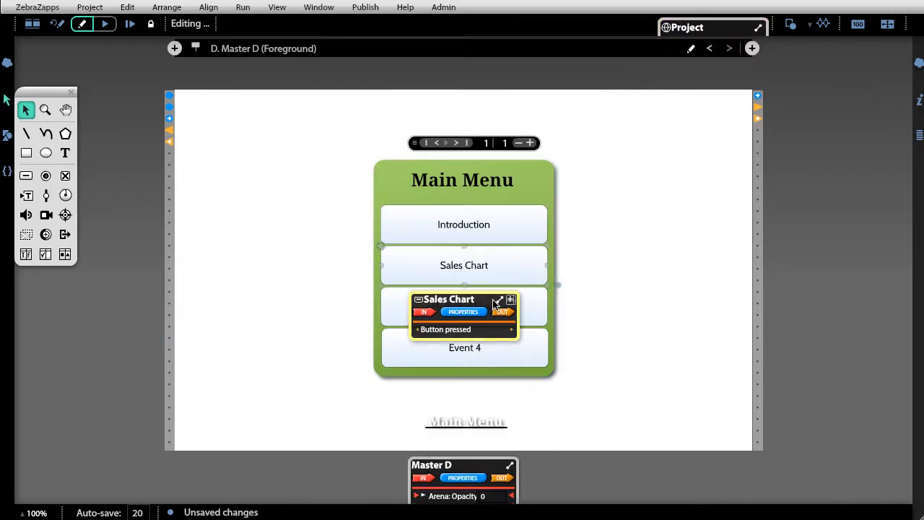
left_click_drag(511, 329, 697, 75)
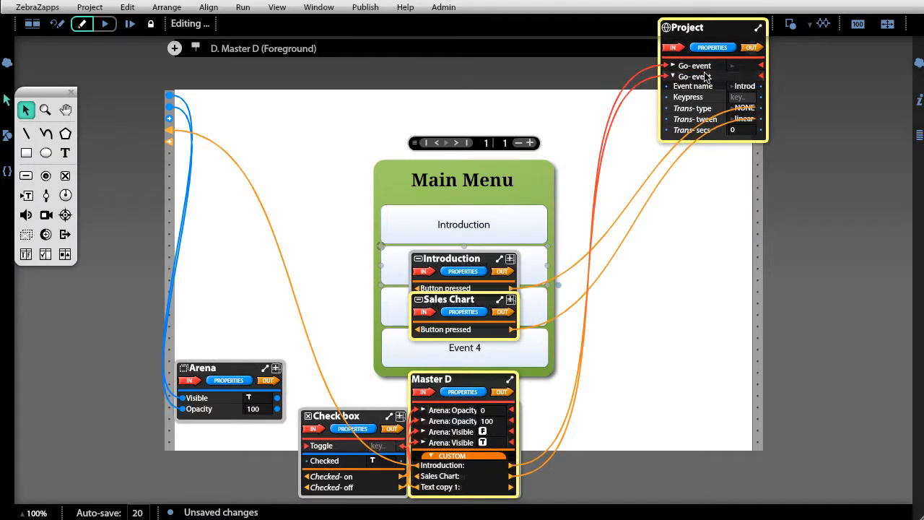
left_click(736, 67)
left_click(748, 69)
left_click(792, 120)
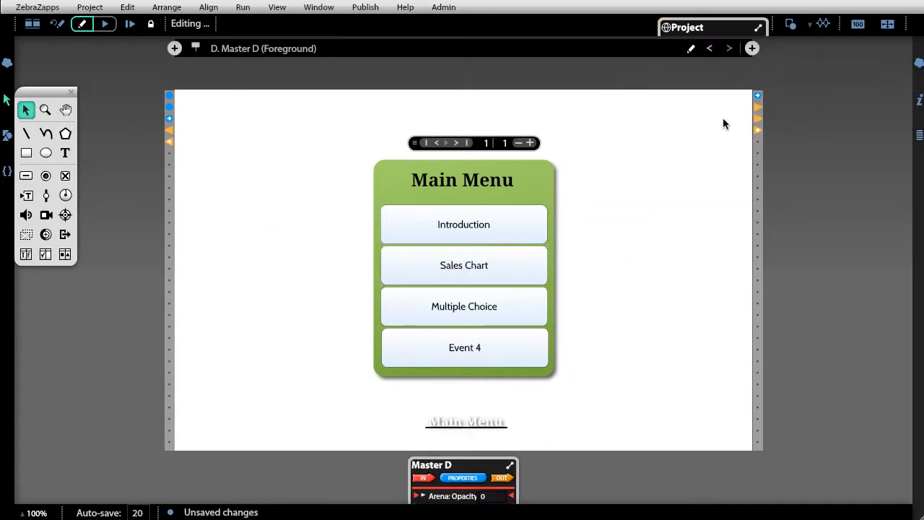
Run the project and test the menu's Sales Chart button and the Main Menu link
left_click(107, 25)
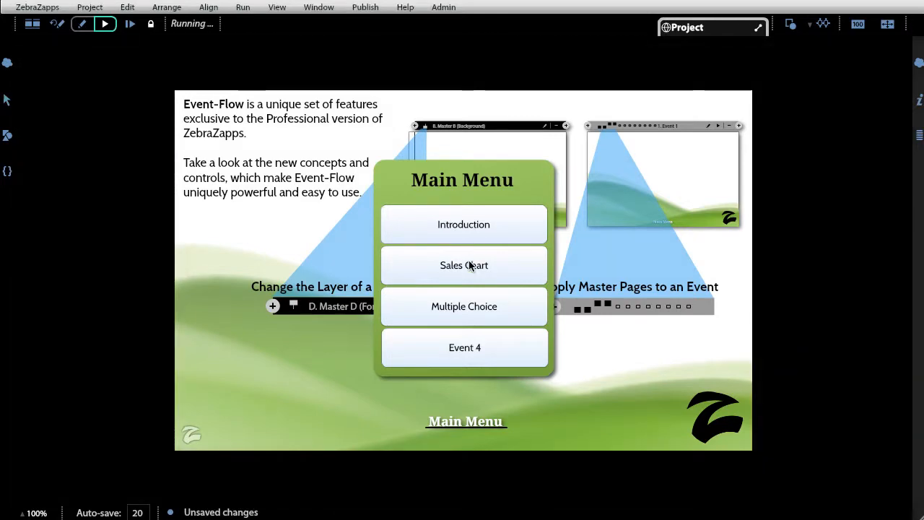
left_click(469, 265)
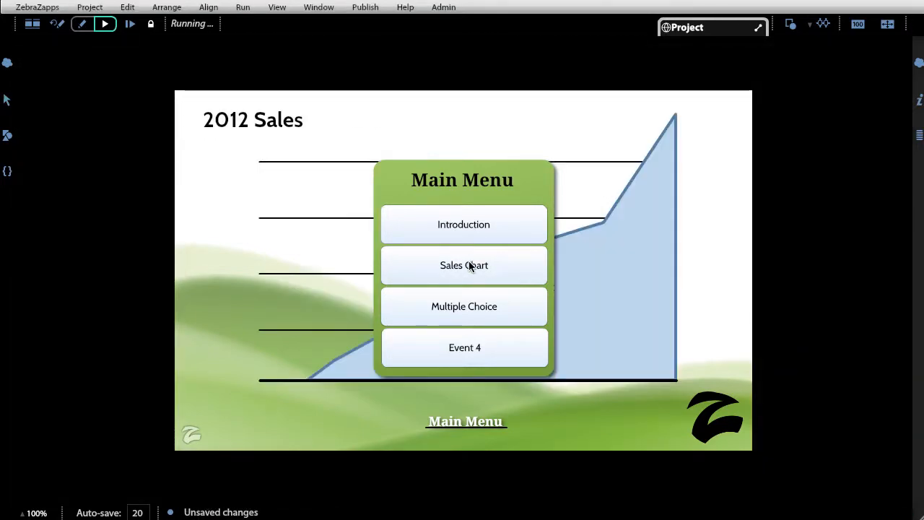
left_click(452, 425)
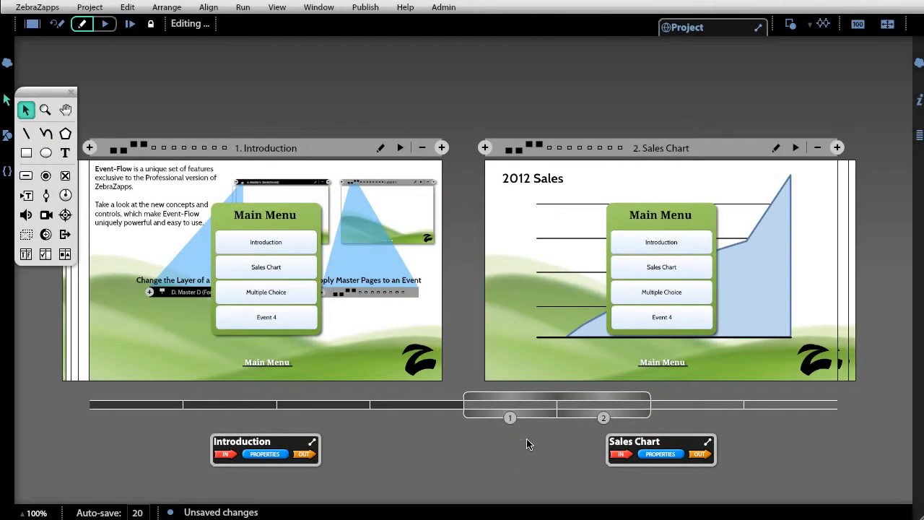
Reopen Master D and wire the Multiple Choice button's Button pressed output to a project Go-event with the event name Multiple Choice
left_click_drag(561, 400, 375, 402)
double_click(556, 276)
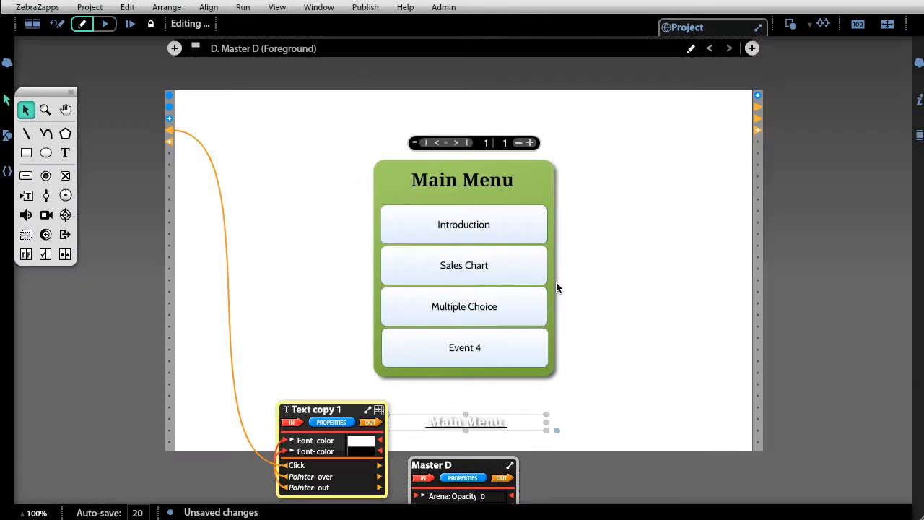
left_click(519, 303)
left_click_drag(511, 371, 677, 75)
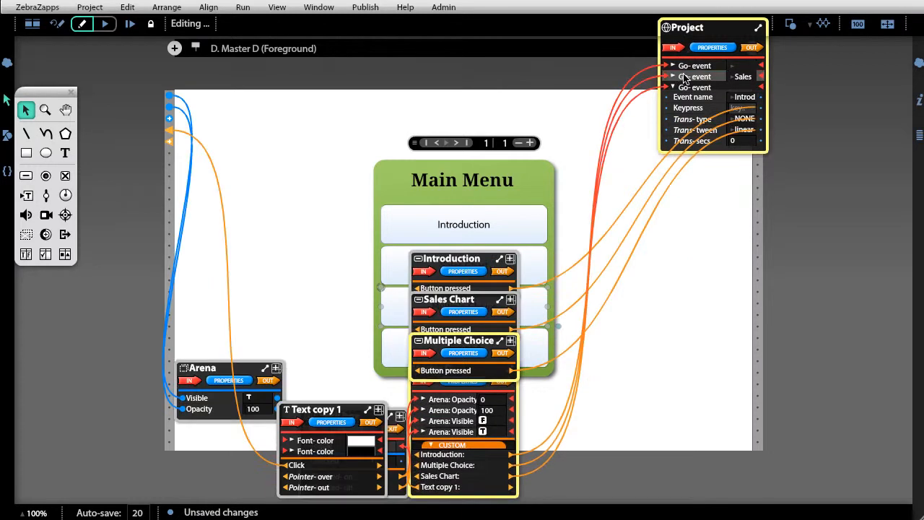
left_click(747, 66)
left_click(769, 82)
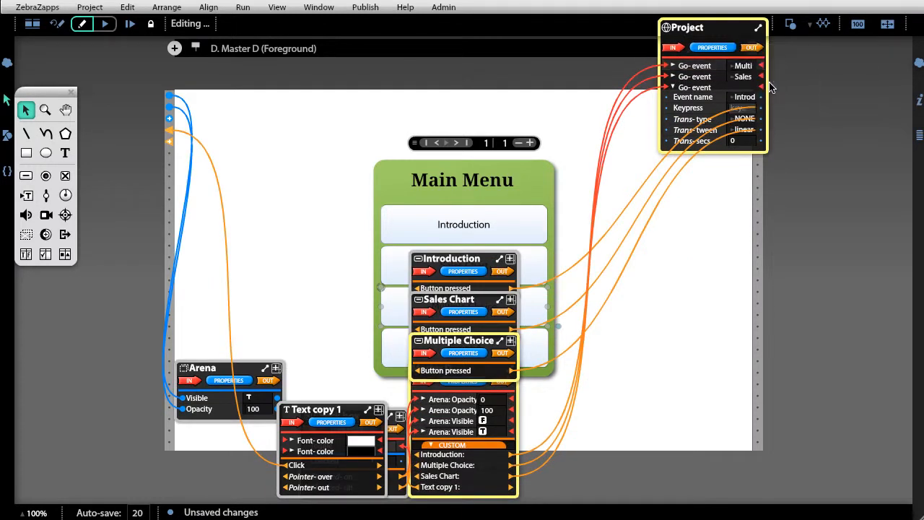
left_click(578, 238)
Wire the Event 4 button's Button pressed output to a project Go-event and set its event name to Event 4
left_click(531, 351)
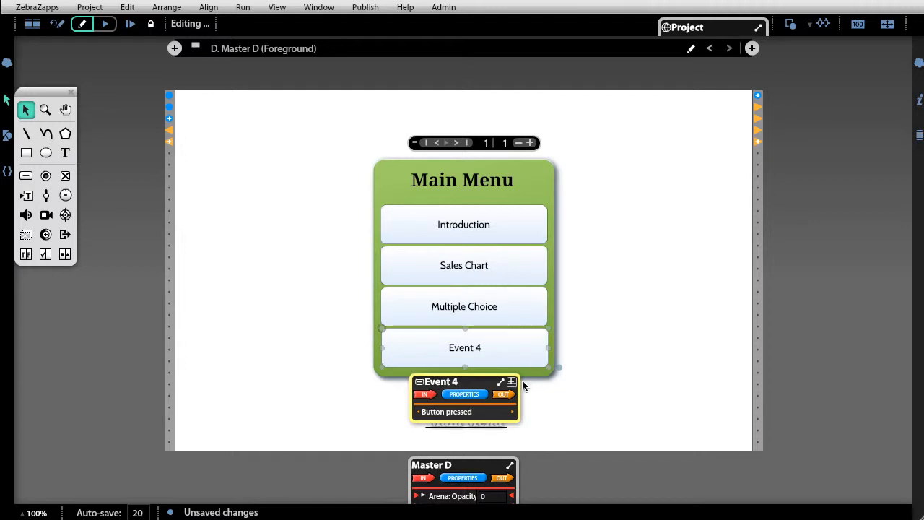
left_click_drag(514, 417, 679, 81)
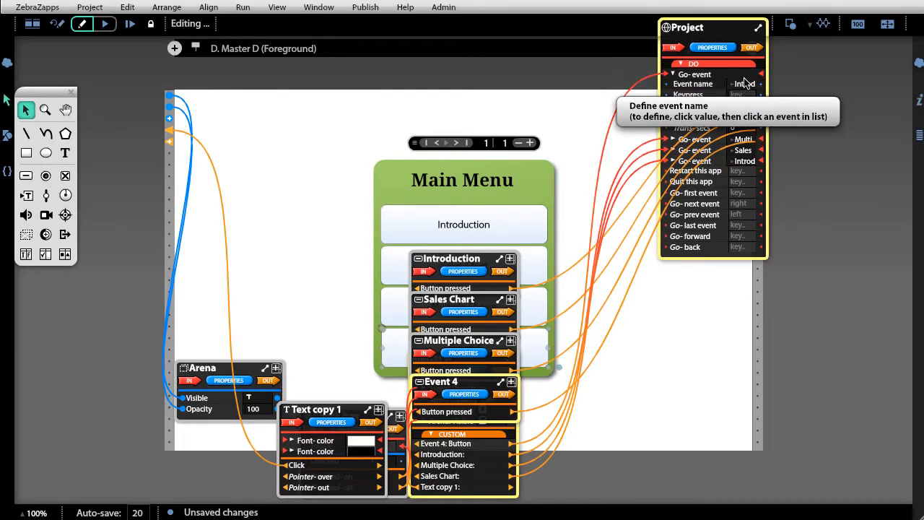
left_click(746, 84)
left_click(753, 112)
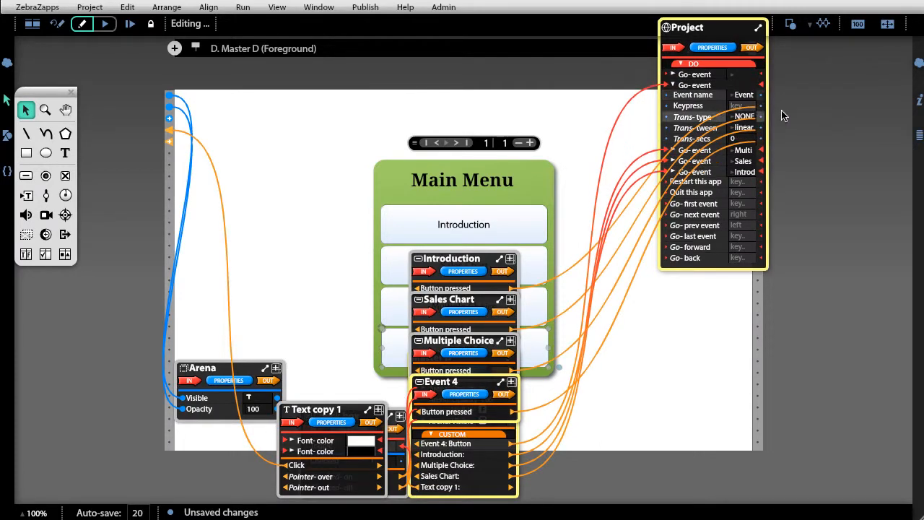
left_click(841, 112)
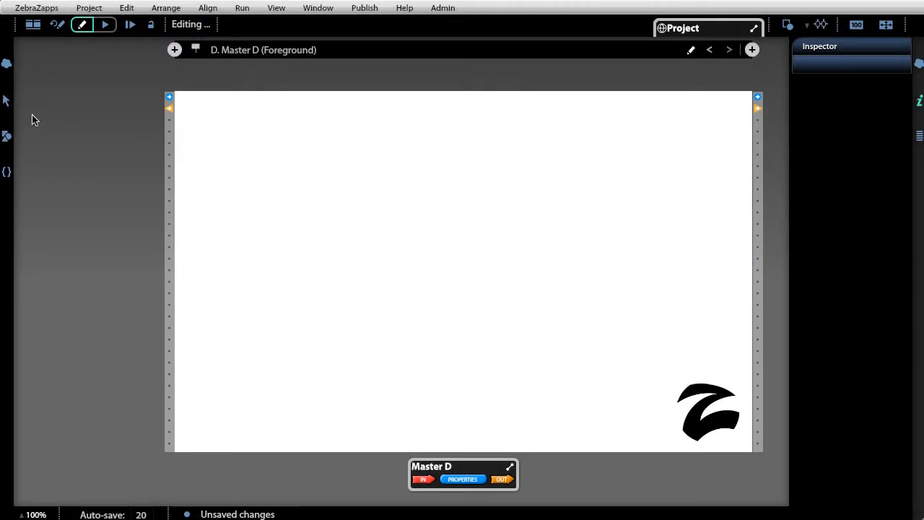
Draw a right-pointing three-sided polygon about 29 by 29 on the Master D page with the Z logo and name it Next
left_click(5, 103)
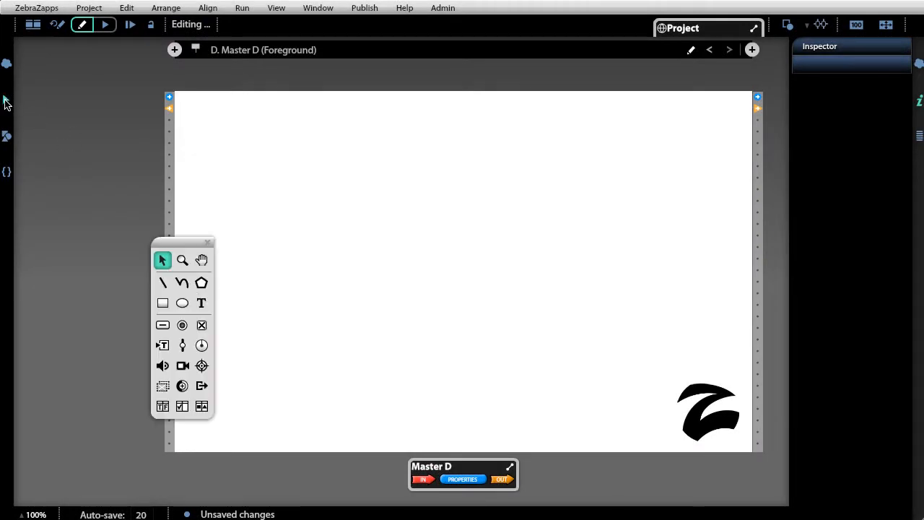
left_click(201, 283)
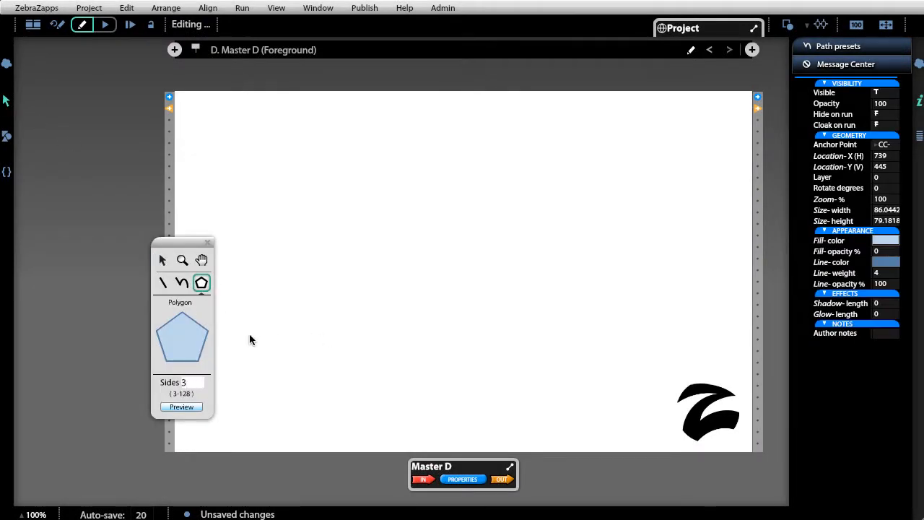
type("3")
key("Return")
left_click_drag(540, 341, 522, 340)
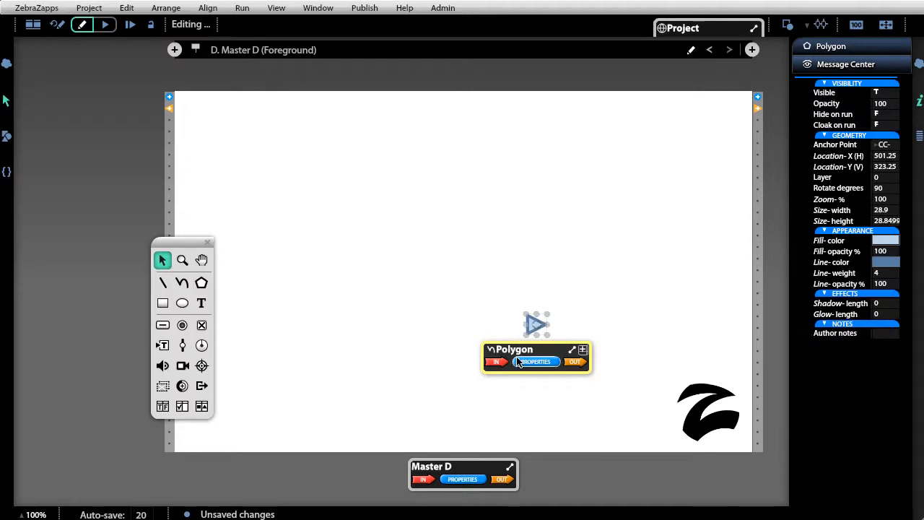
left_click(330, 275)
Duplicate the Next triangle to its left and rename the copy Previous
left_click_drag(539, 325, 473, 322)
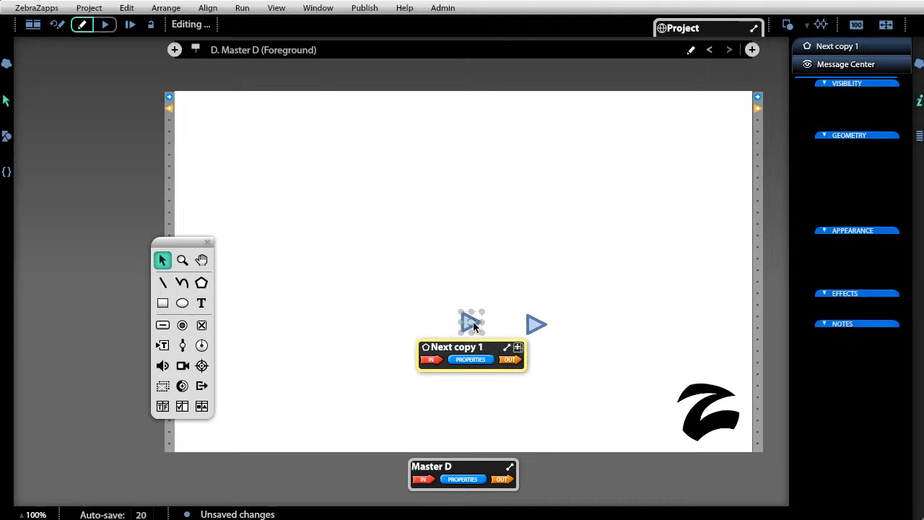
double_click(446, 352)
type("Prev")
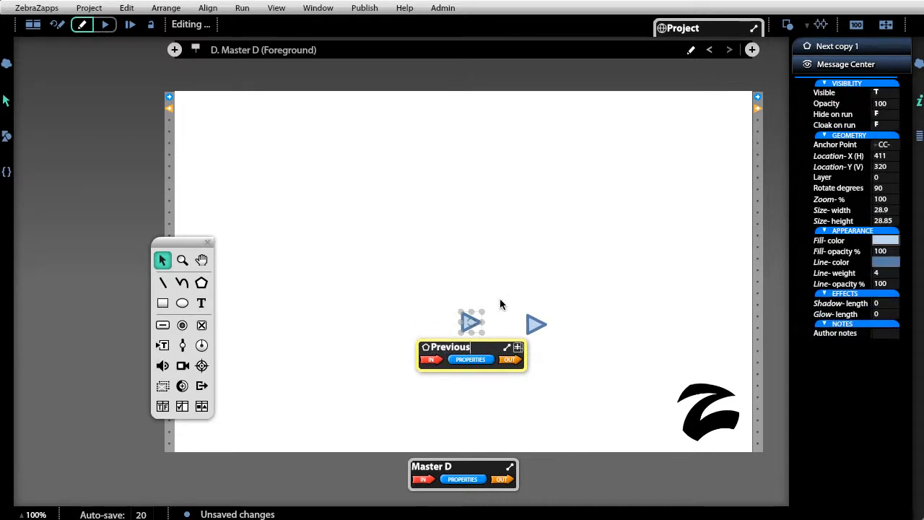
type("ious")
left_click(499, 303)
Turn the Previous triangle to -90 degrees and place it by the Z logo at about X 701, Y 477
left_click(470, 318)
left_click_drag(497, 345, 493, 368)
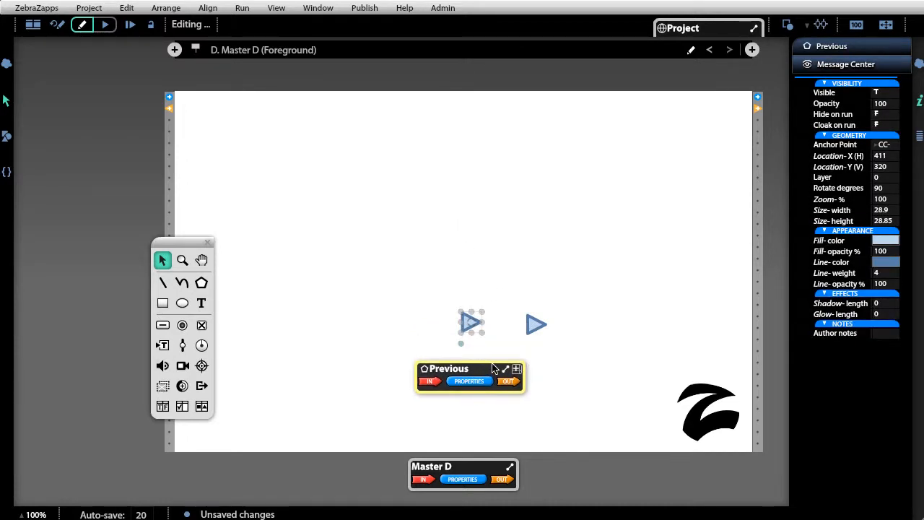
left_click_drag(479, 322, 688, 439)
Wire the Next triangle's Click output to the project's Go-next event
left_click_drag(527, 328, 672, 208)
left_click(560, 201)
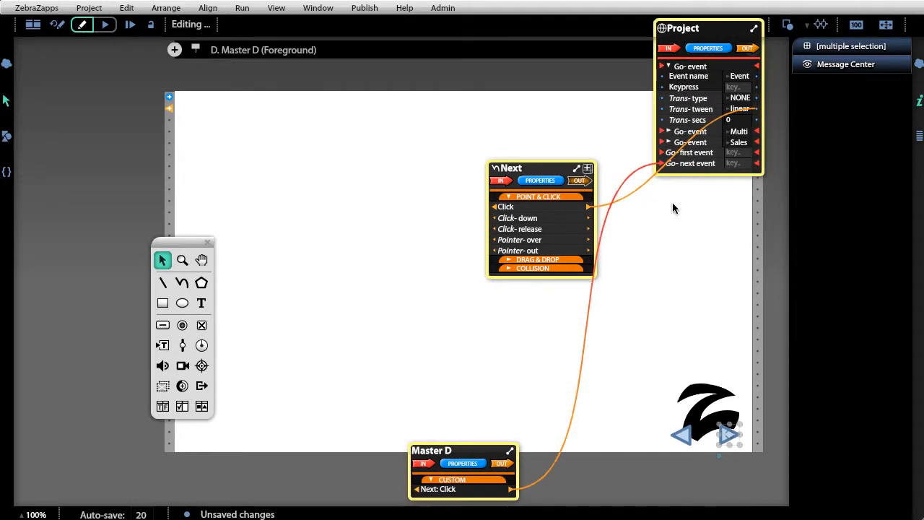
left_click(701, 279)
Wire the Previous triangle's Click output to the project's Go-prev event
left_click(681, 434)
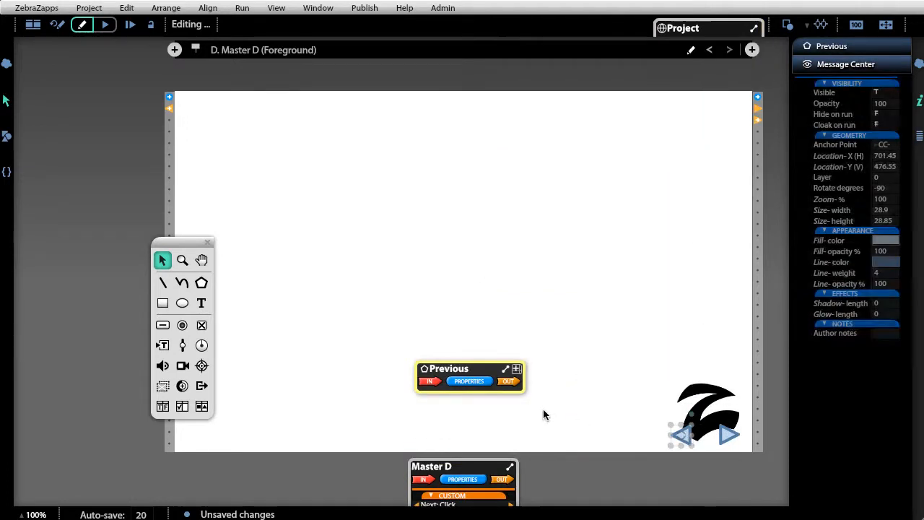
left_click(509, 380)
left_click_drag(518, 407, 674, 218)
left_click(365, 156)
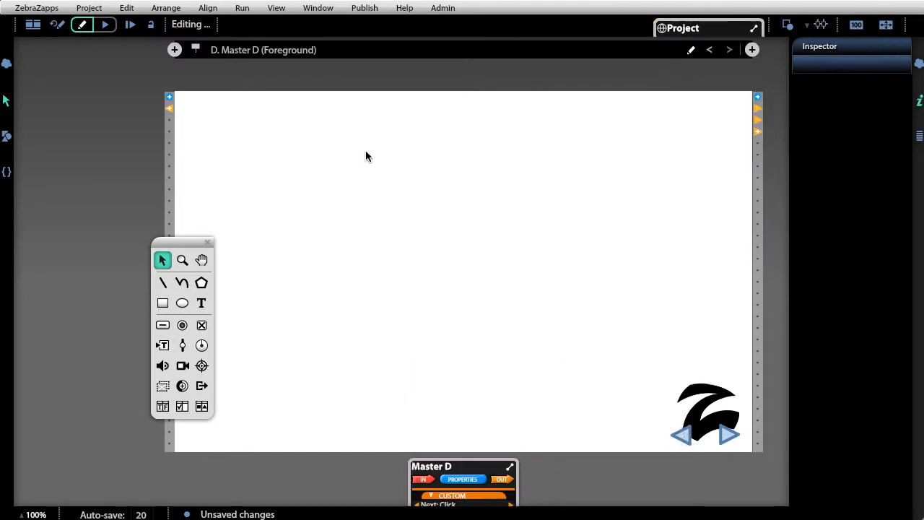
Wire the Previous triangle's Visible property to the project's Event-prev? value
left_click(681, 434)
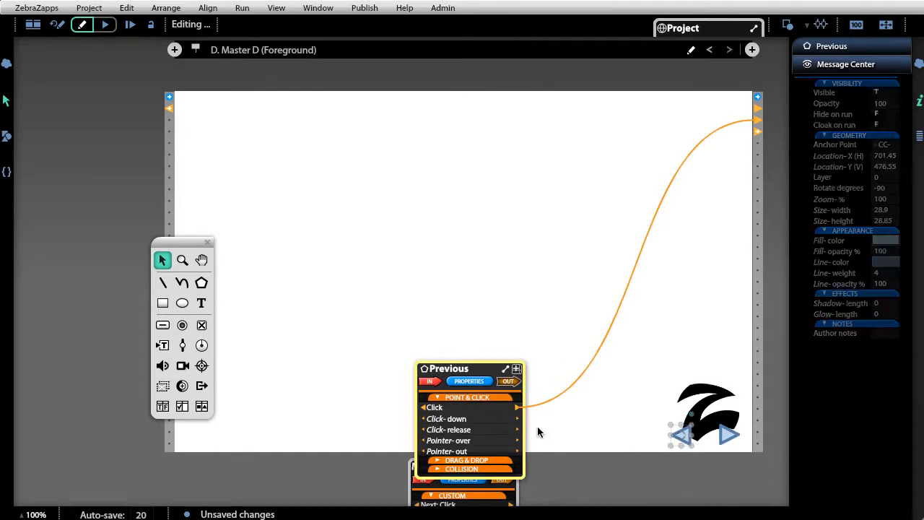
left_click_drag(494, 370, 494, 254)
left_click(491, 258)
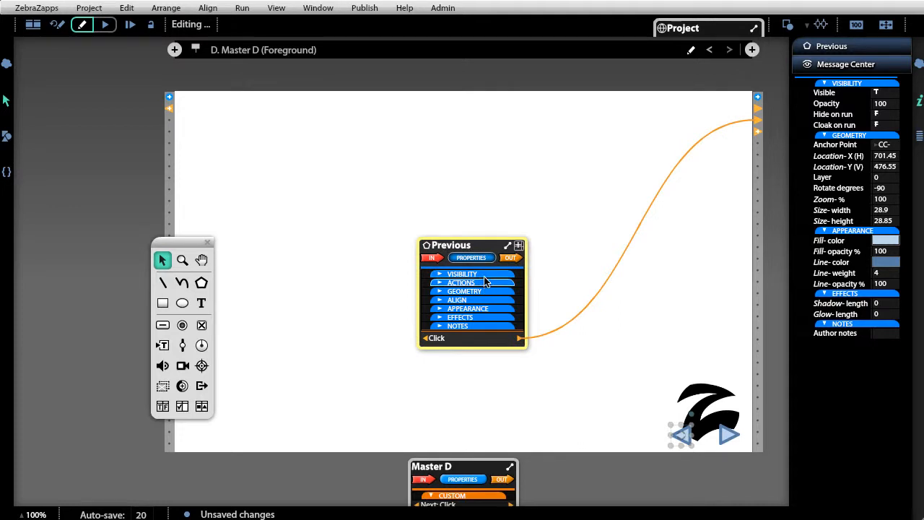
left_click(480, 274)
left_click_drag(519, 284, 690, 218)
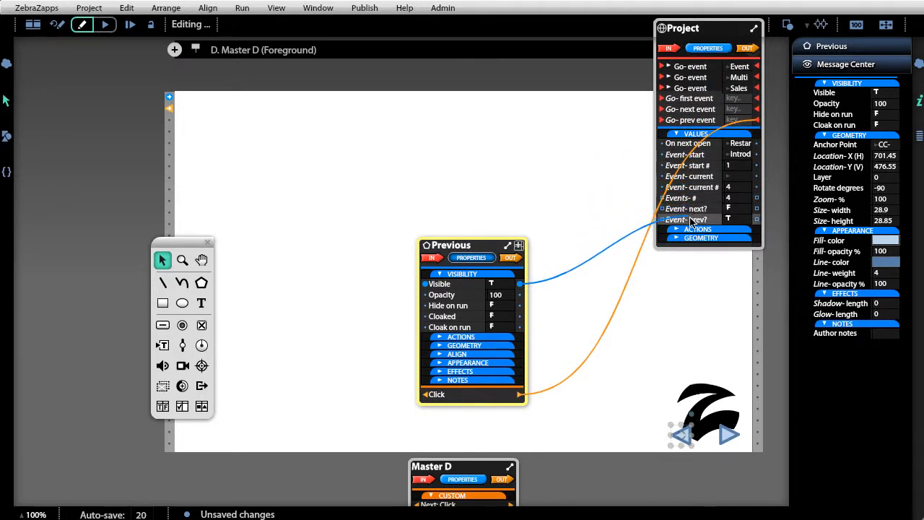
left_click(707, 240)
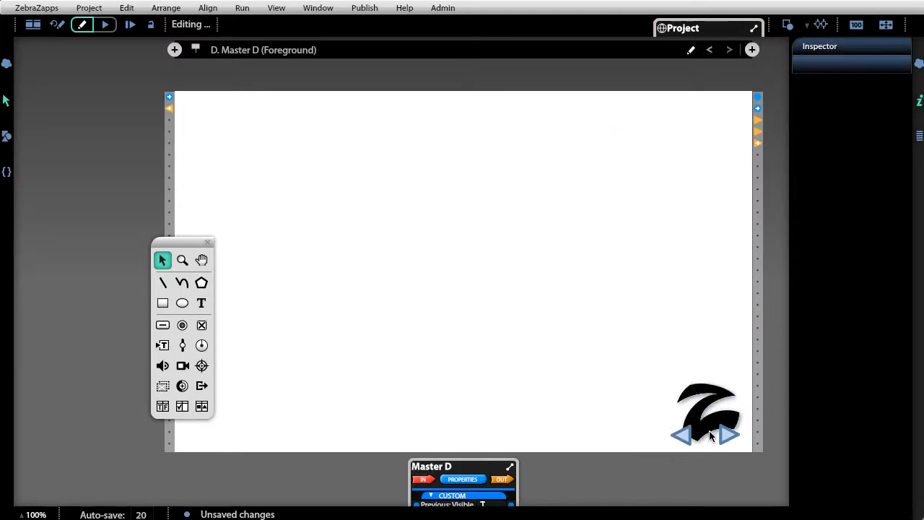
Wire the Next triangle's Visible property to the project's Event-next? value
left_click(735, 433)
left_click(553, 181)
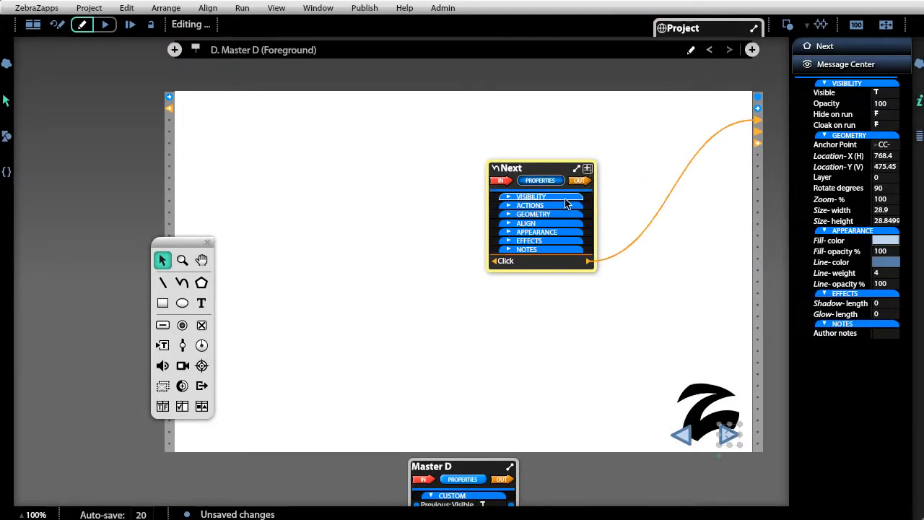
left_click(564, 197)
left_click_drag(587, 207, 664, 208)
left_click(515, 117)
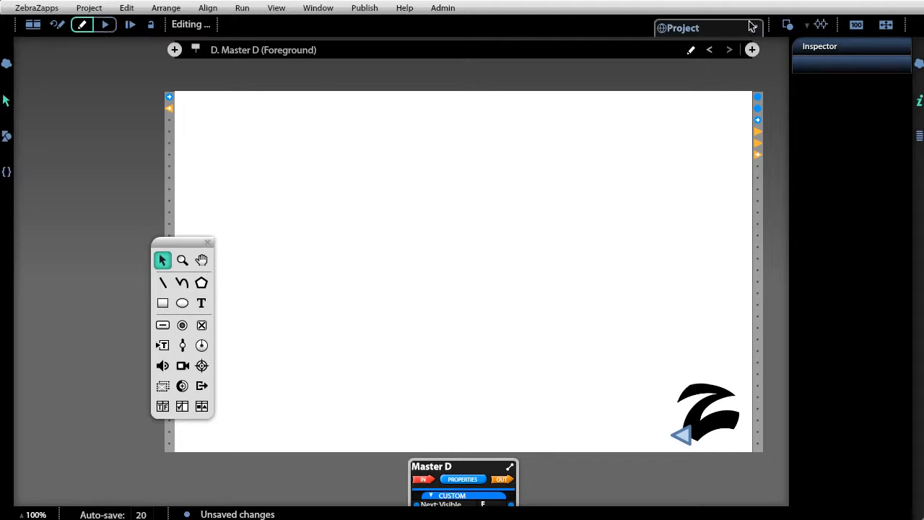
Assign the key "right" to the project's Go-next event and "left" to its Go-prev event
left_click(729, 30)
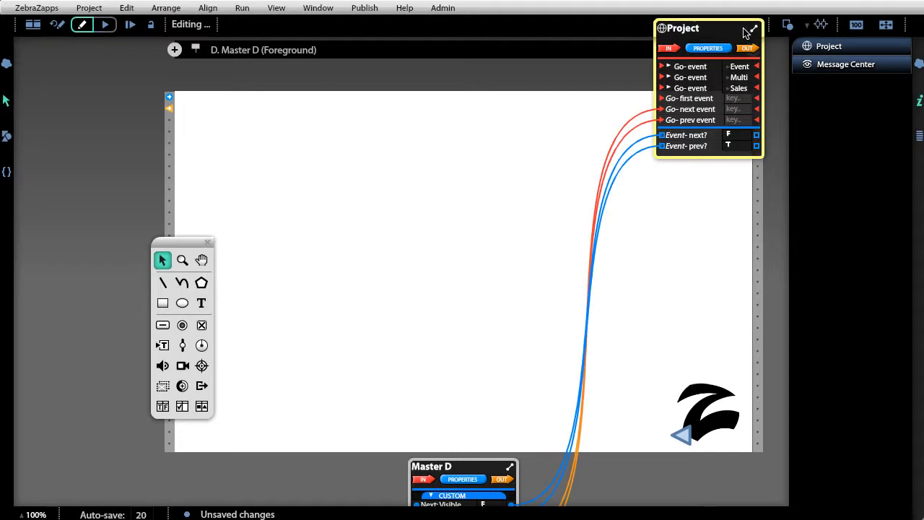
left_click(735, 109)
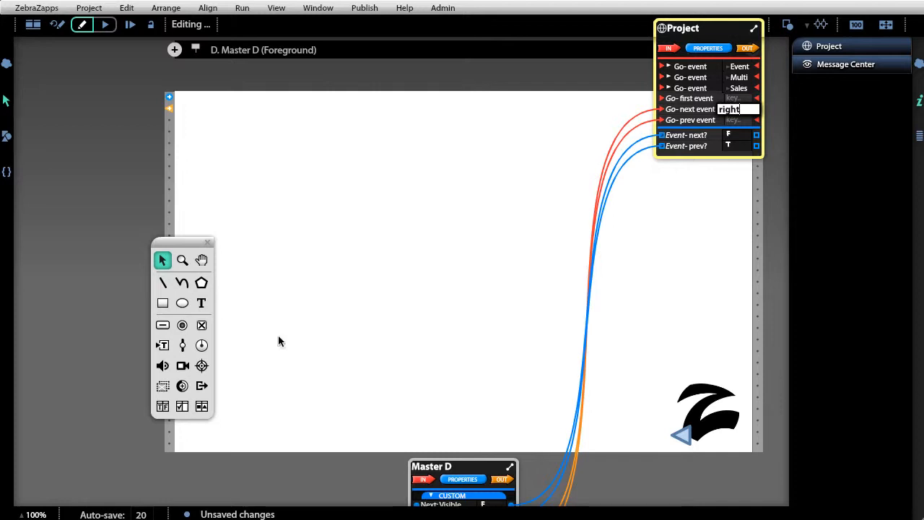
left_click(737, 120)
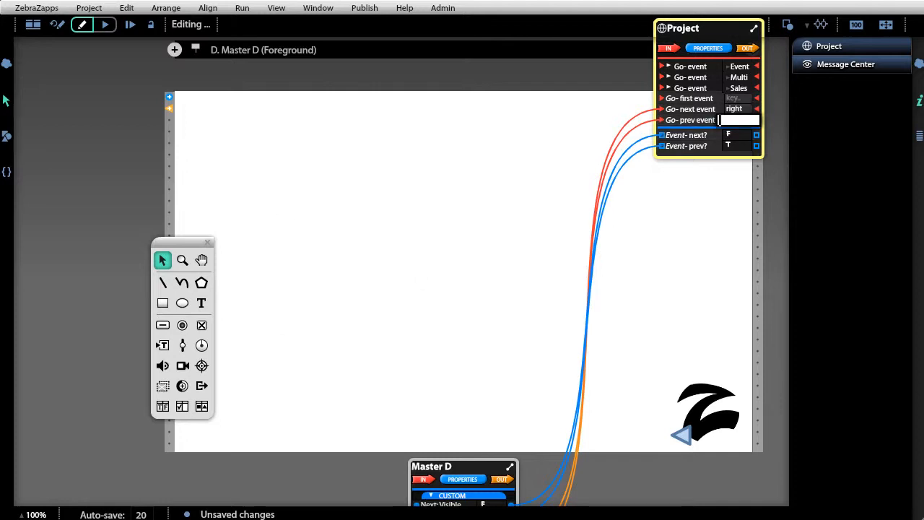
left_click(702, 110)
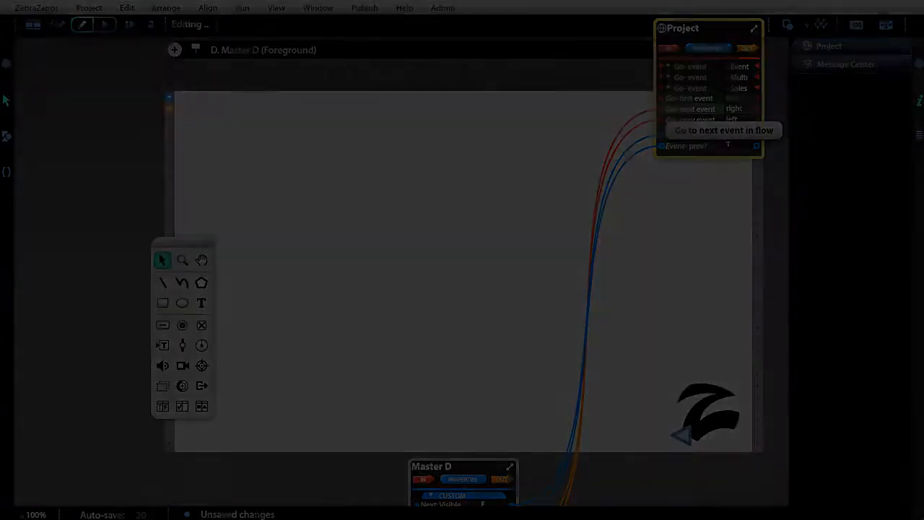
Run the project, hide the Main Menu, advance two events with the Next triangle, and go back using the assigned keyboard trigger
left_click(105, 25)
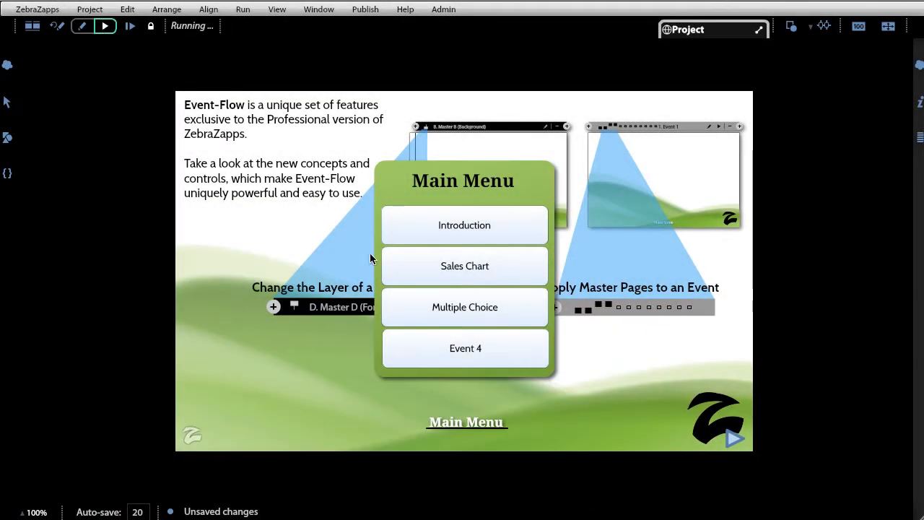
left_click(468, 422)
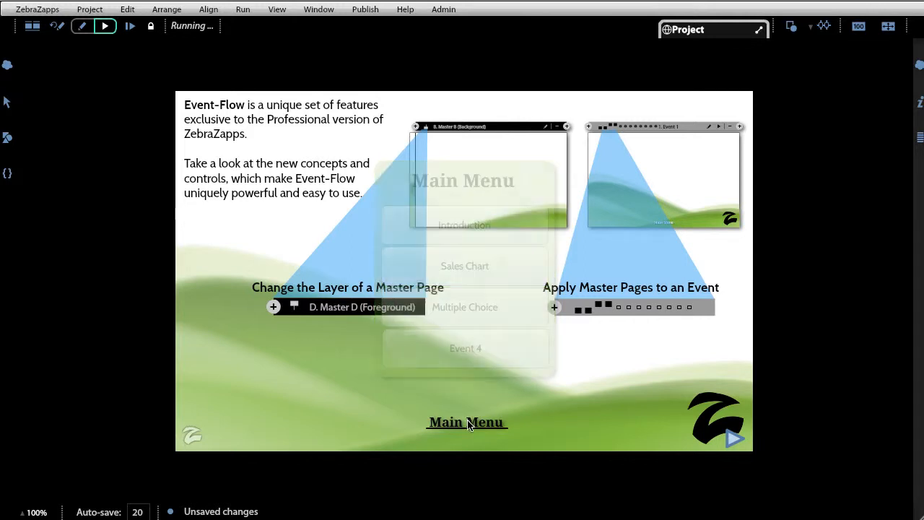
left_click(734, 440)
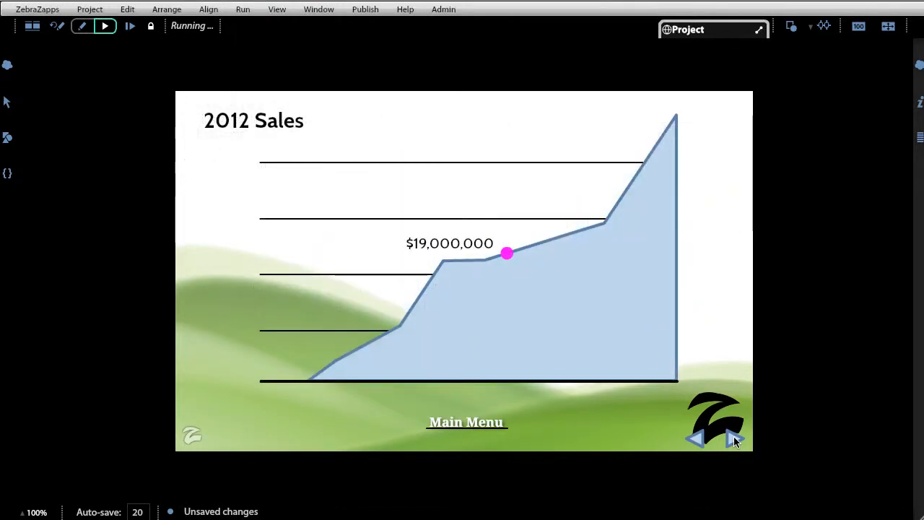
left_click(734, 440)
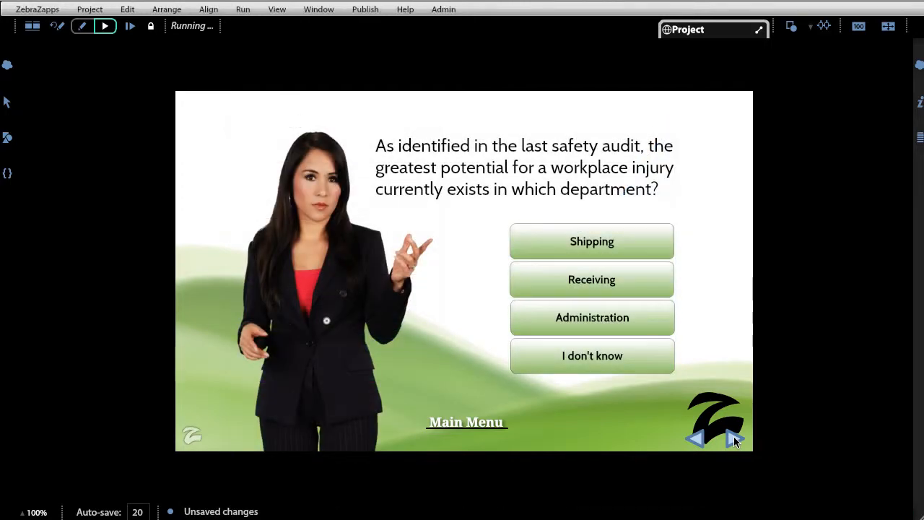
key("Left")
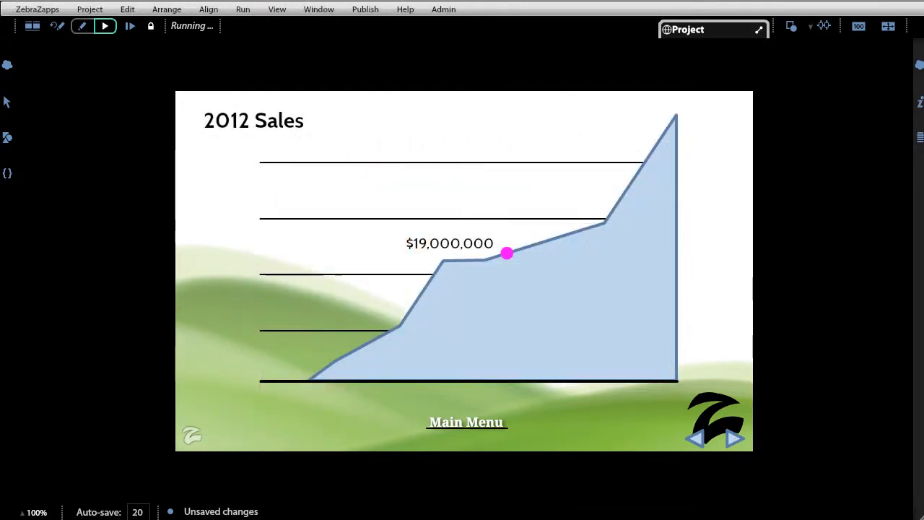
key("Left")
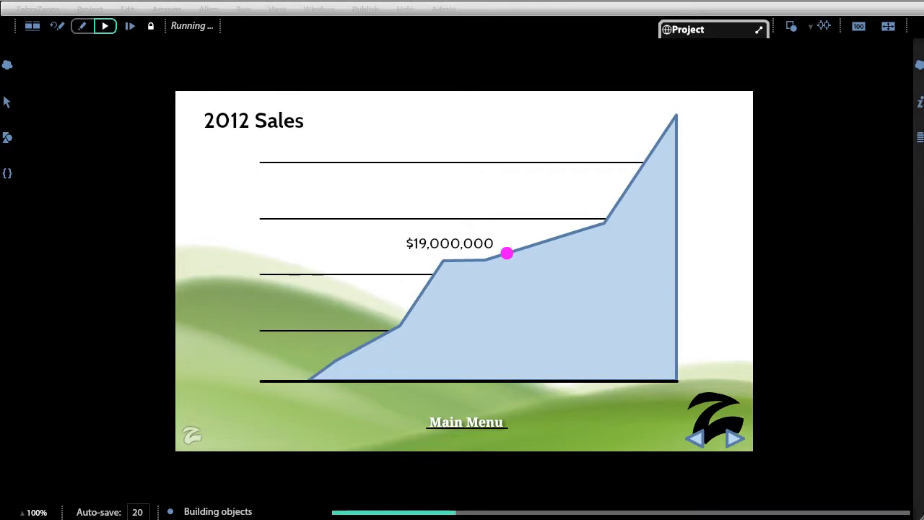